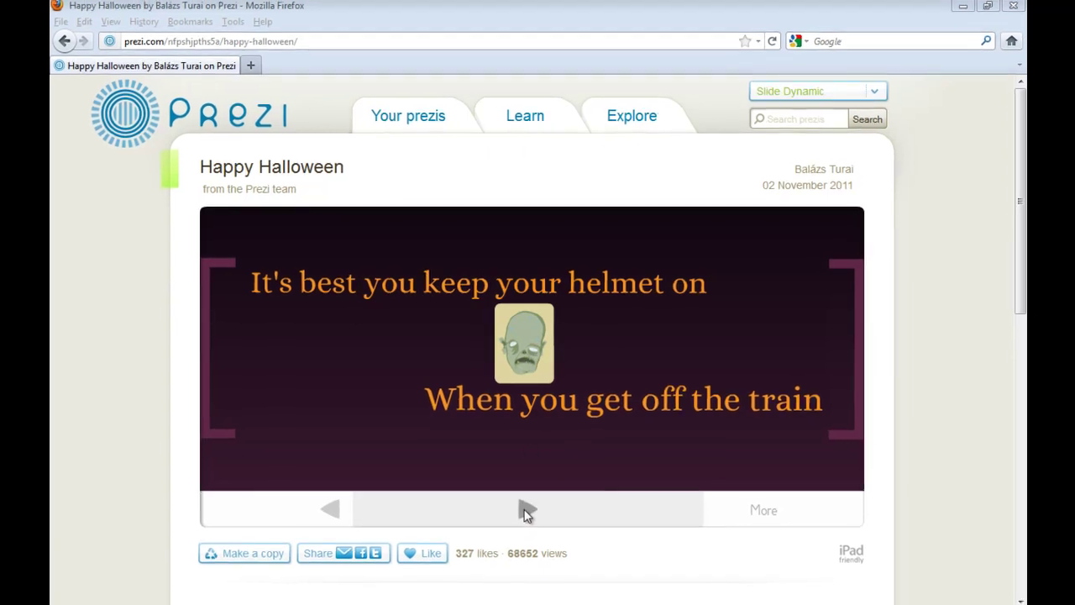
Step: Step the Happy Halloween prezi forward and back, then zoom into the zombie head and pan to the whole figure
{"action": "left_click", "coordinate": [525, 508]}
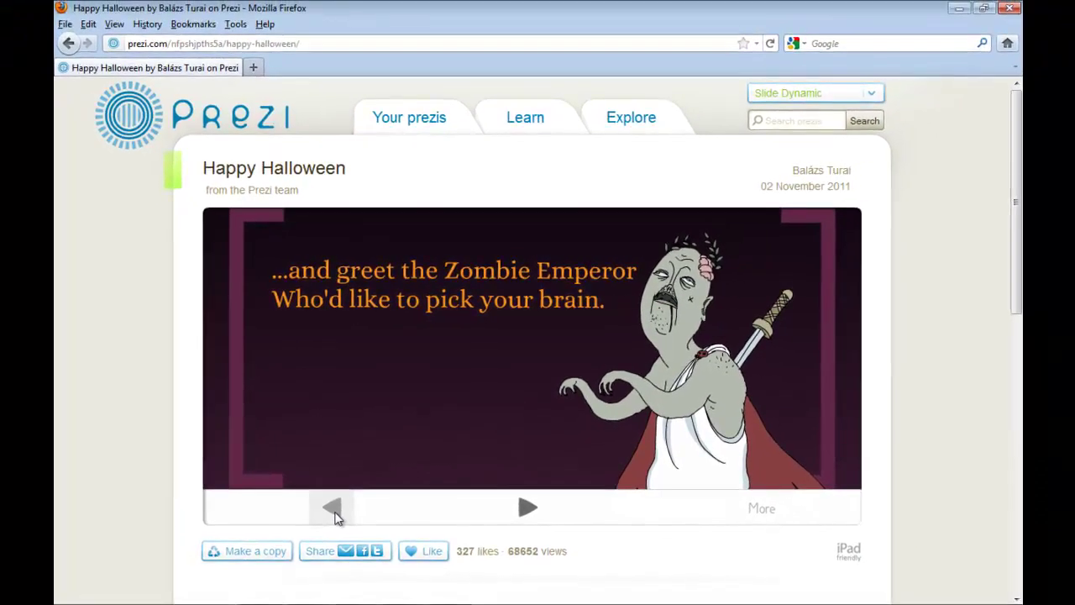
{"action": "left_click", "coordinate": [334, 509]}
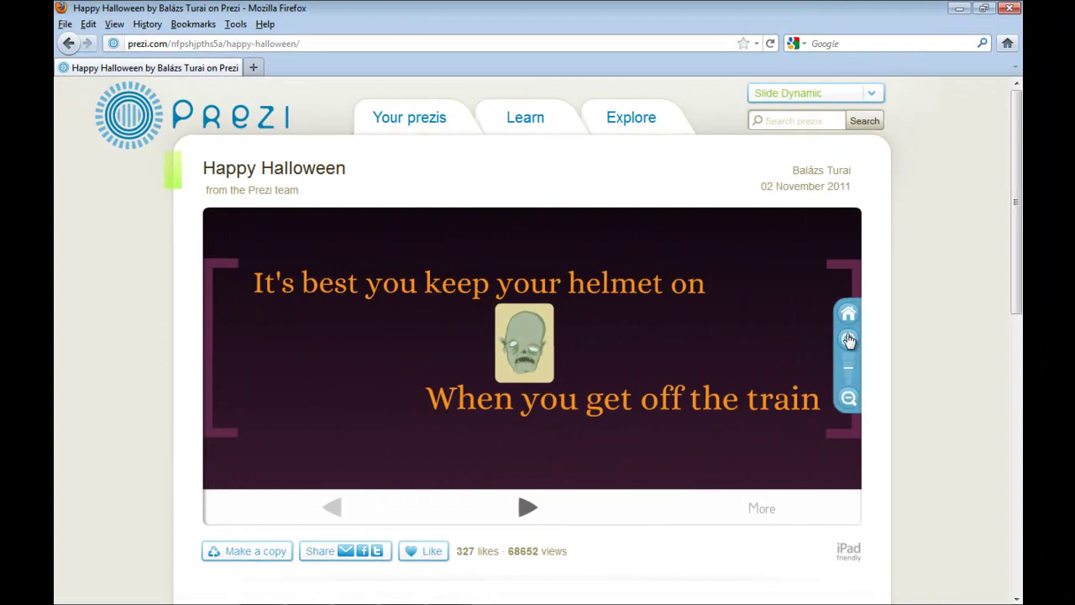
{"action": "left_click", "coordinate": [846, 341]}
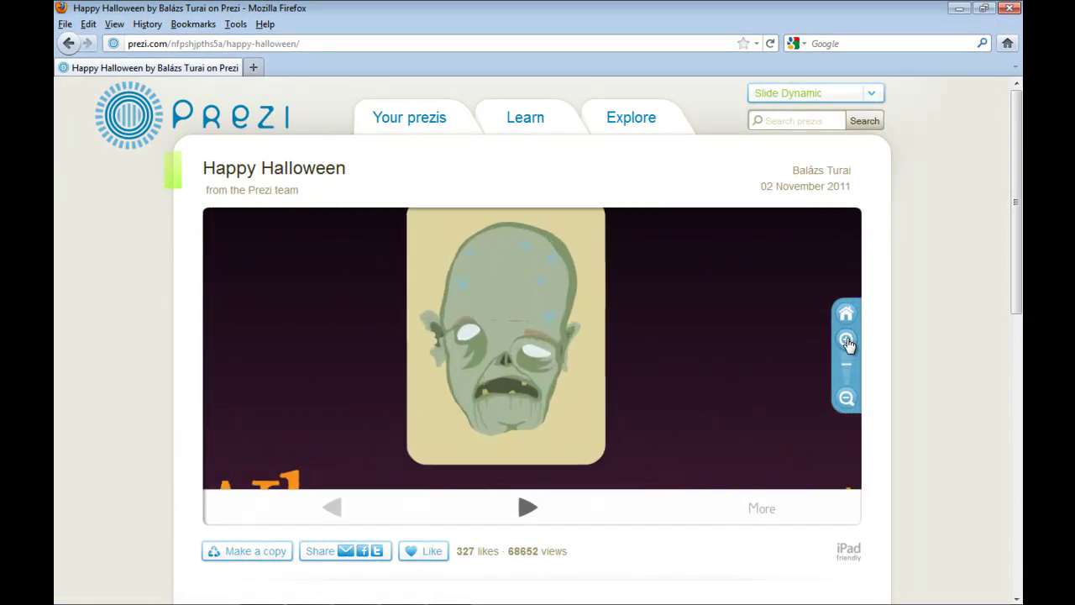
{"action": "left_click", "coordinate": [846, 341]}
{"action": "left_click", "coordinate": [846, 341]}
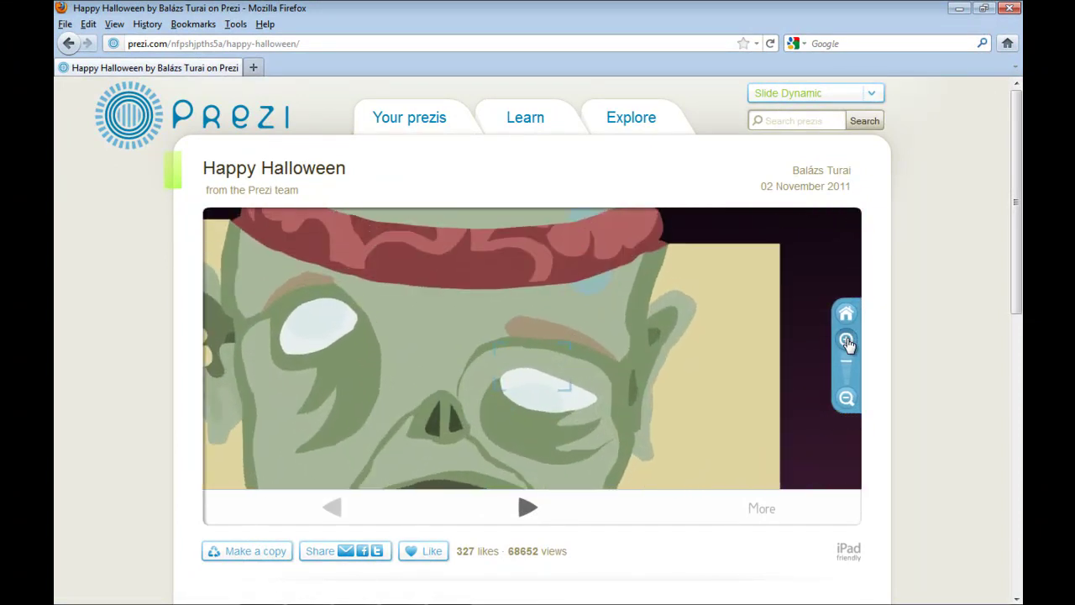
{"action": "left_click", "coordinate": [846, 340]}
{"action": "left_click_drag", "start_coordinate": [755, 358], "coordinate": [756, 427]}
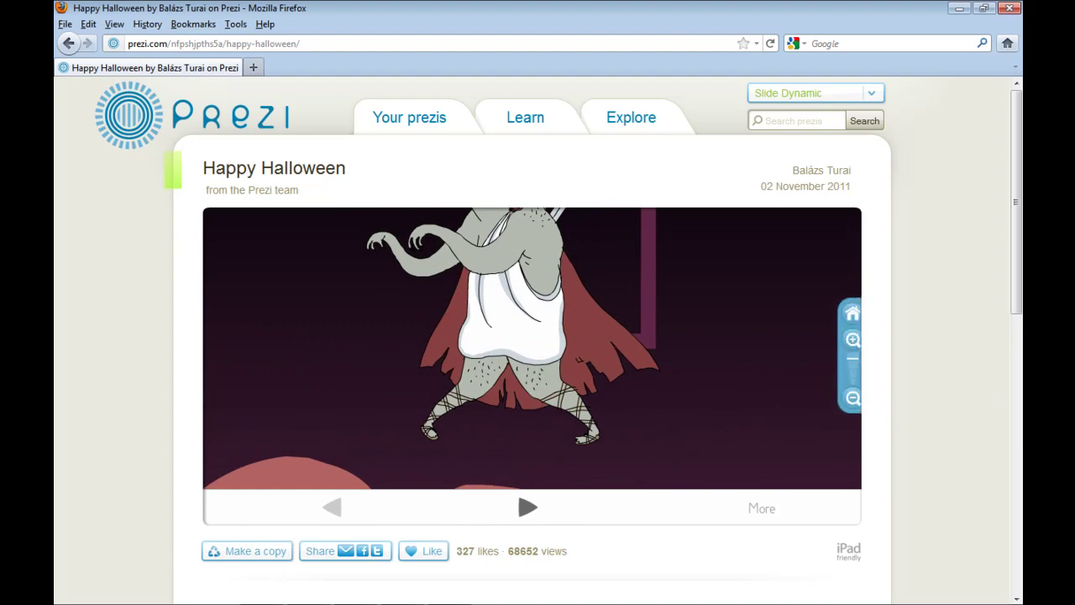
Step: Close Firefox, open the Prezi_camerazoom desktop folder, and make its window taller, wider and shifted left
{"action": "left_click", "coordinate": [1014, 8]}
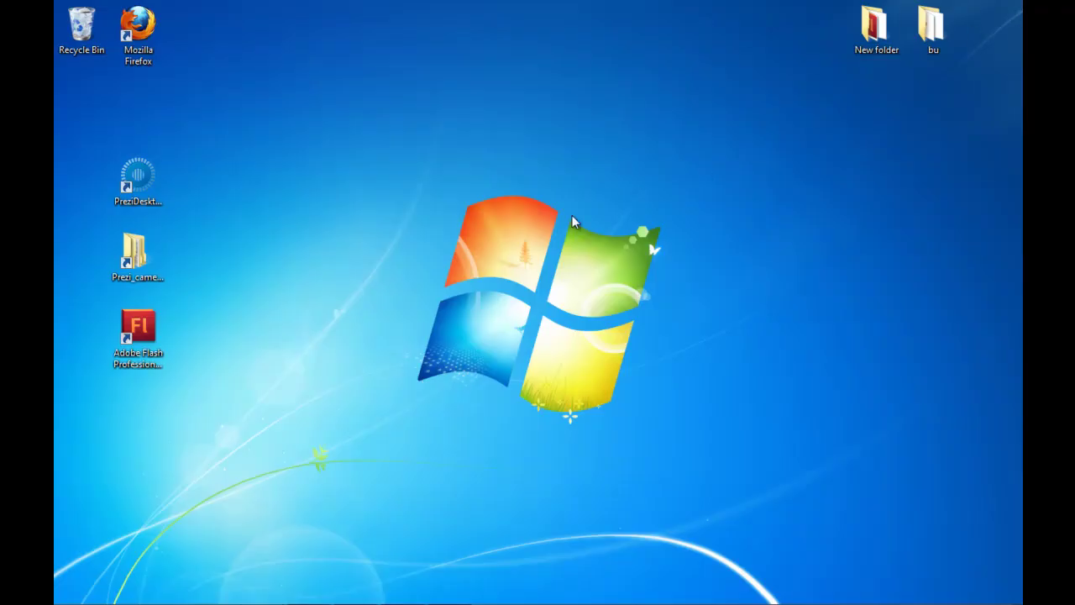
{"action": "double_click", "coordinate": [152, 256]}
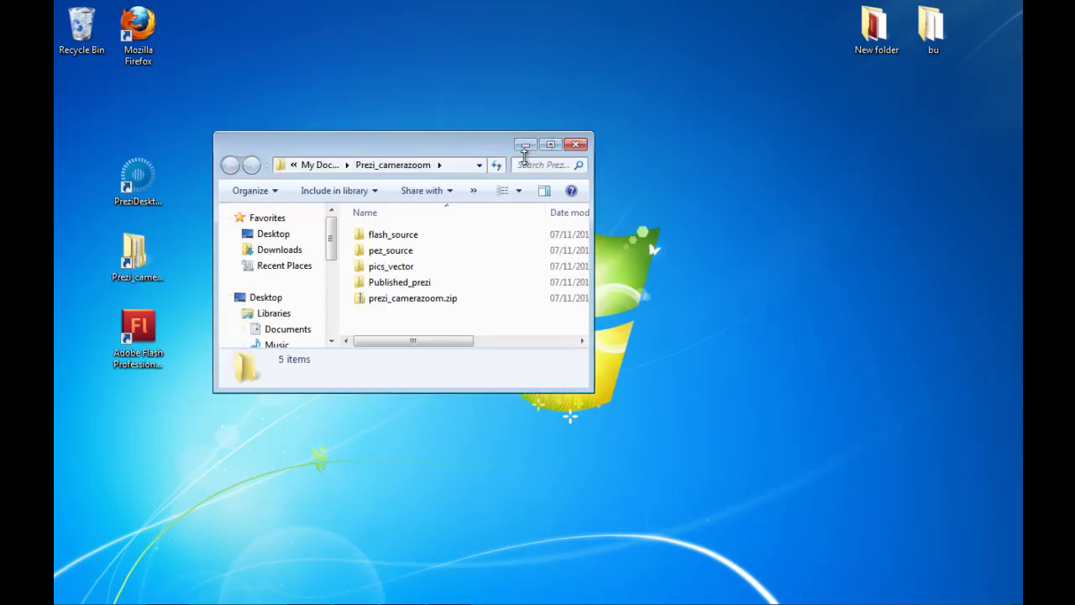
{"action": "left_click_drag", "start_coordinate": [514, 392], "coordinate": [514, 525]}
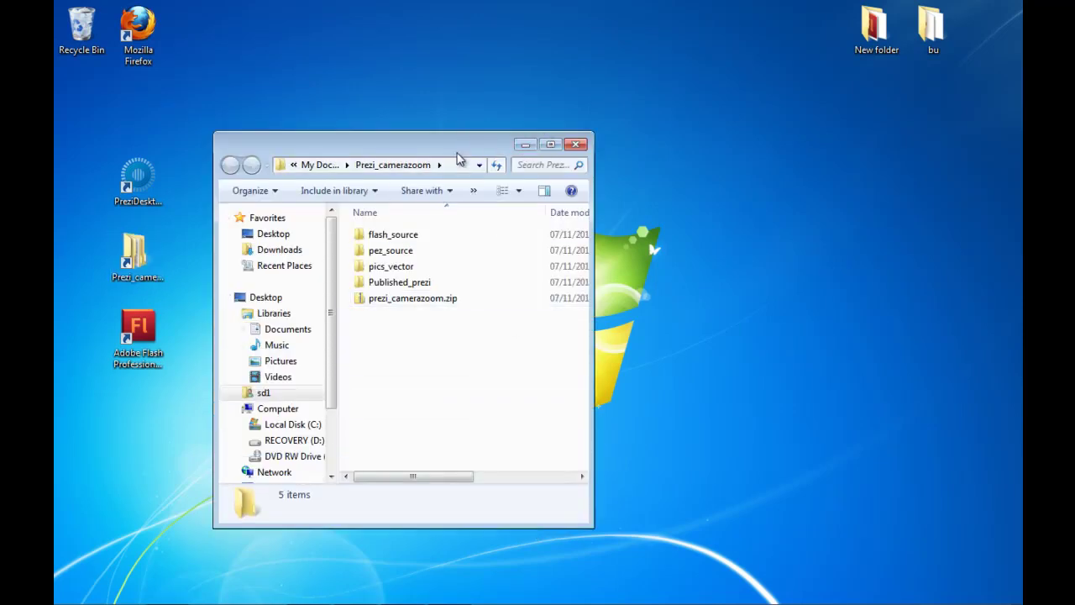
{"action": "left_click_drag", "start_coordinate": [455, 146], "coordinate": [414, 143]}
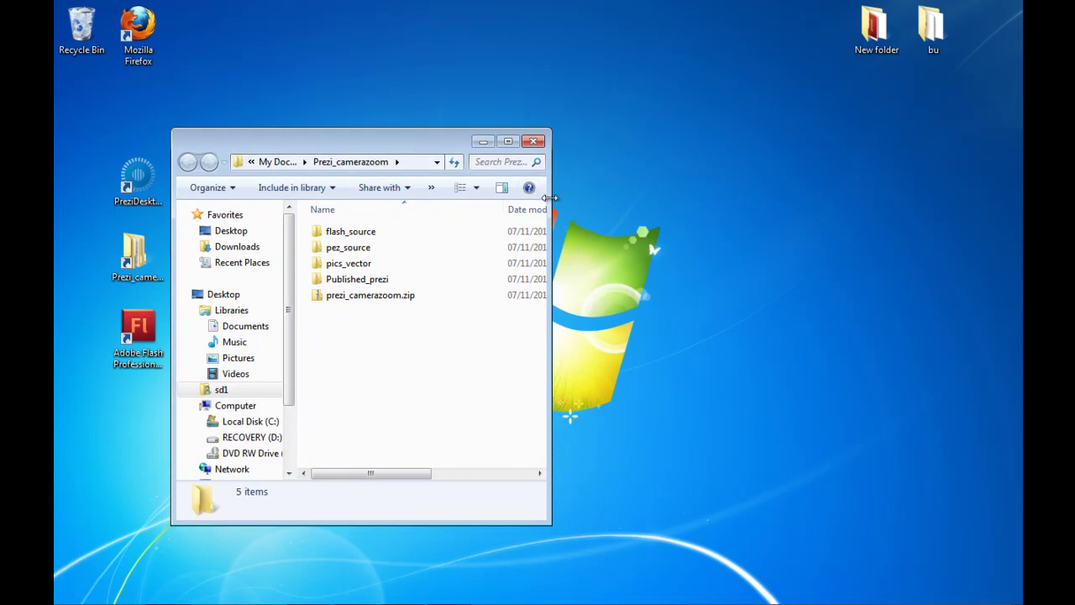
{"action": "left_click_drag", "start_coordinate": [550, 200], "coordinate": [639, 207]}
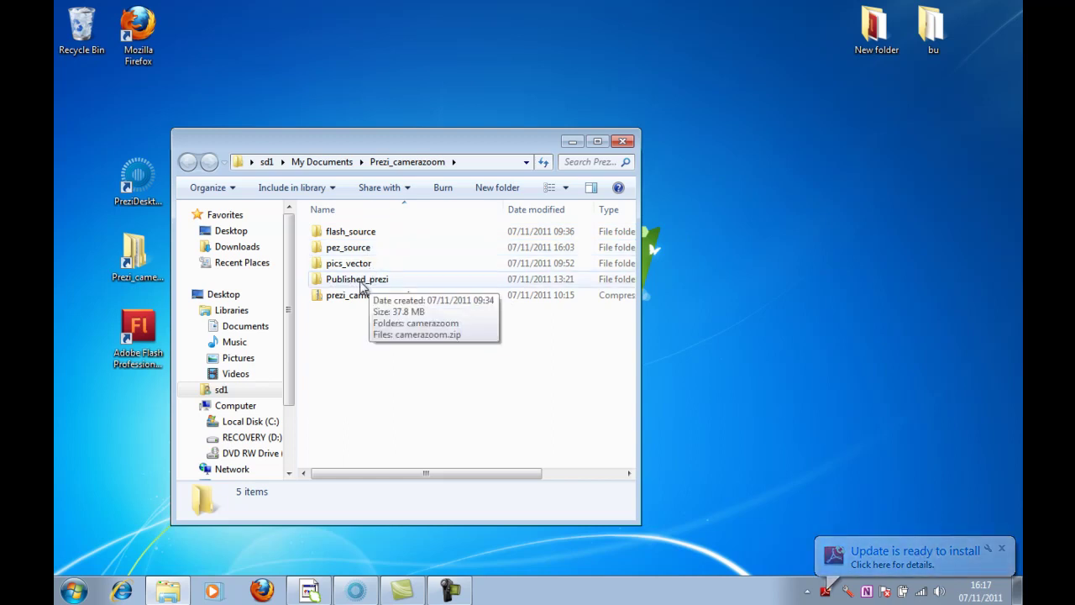
Step: Go into Published_prezi\camerazoom and run prezi.exe
{"action": "double_click", "coordinate": [361, 280]}
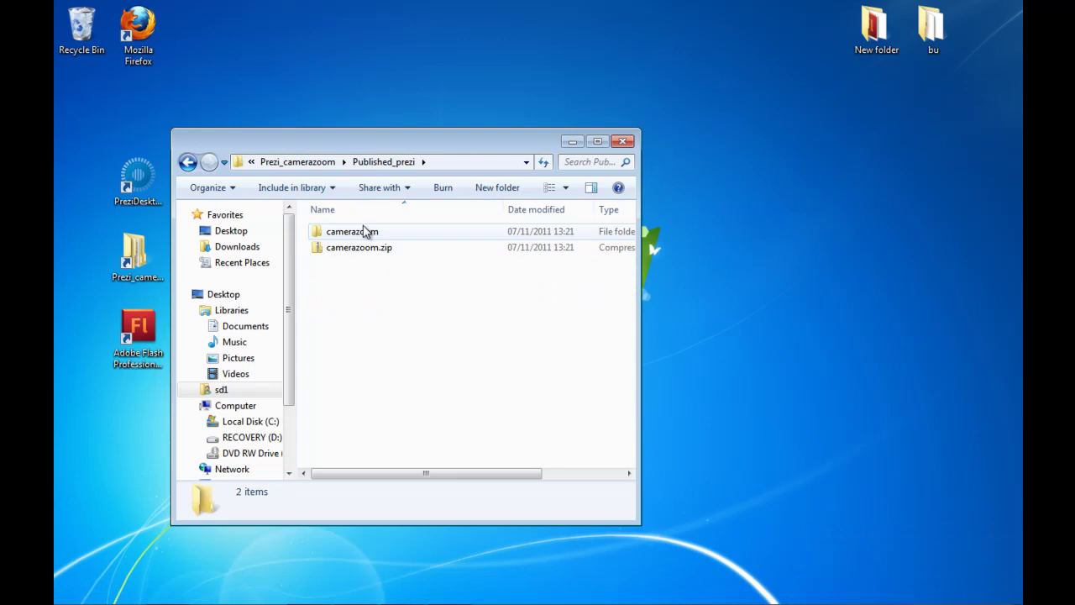
{"action": "double_click", "coordinate": [363, 235]}
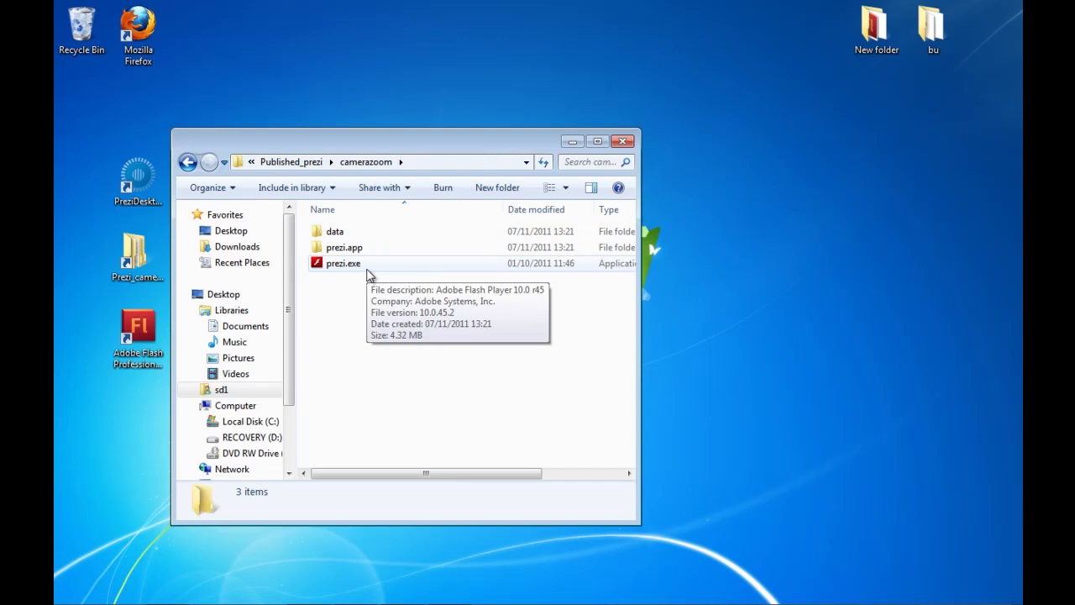
{"action": "double_click", "coordinate": [362, 265]}
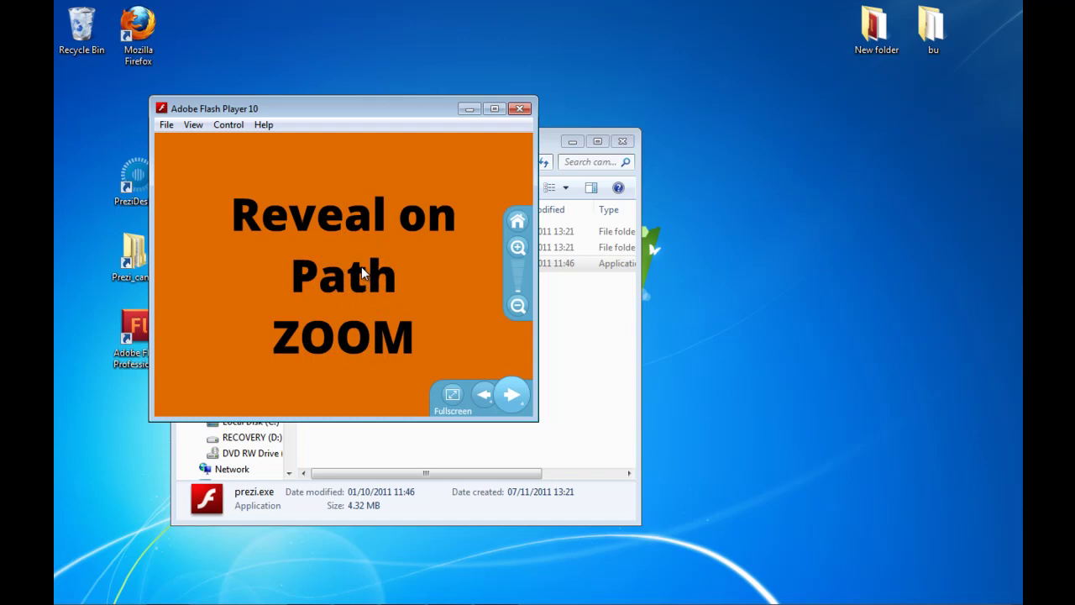
Step: Advance the published prezi from the Reveal on Path ZOOM title to the Enter step
{"action": "left_click", "coordinate": [509, 392]}
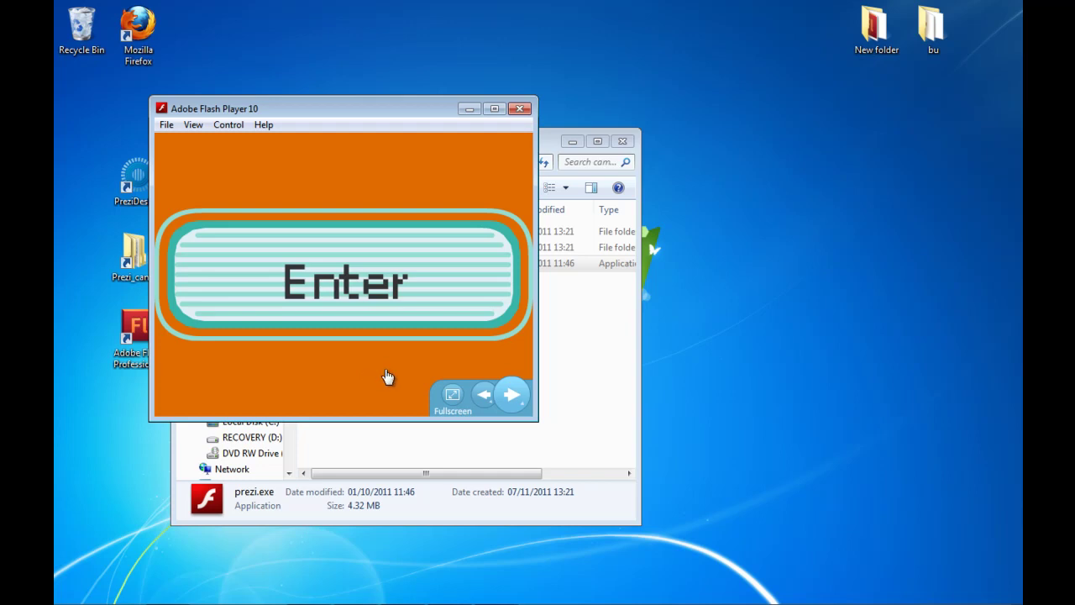
Step: Advance to the yellow PEEKABOO frame, zoom into its gap to reveal the hidden picture, then zoom on the text and back out
{"action": "left_click", "coordinate": [514, 394]}
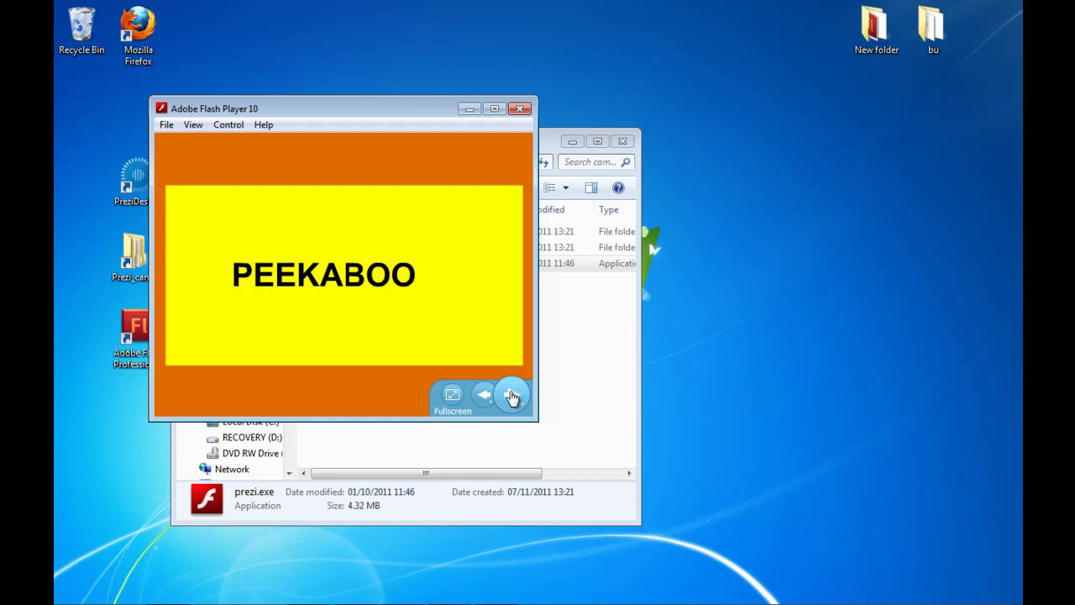
{"action": "left_click", "coordinate": [512, 396]}
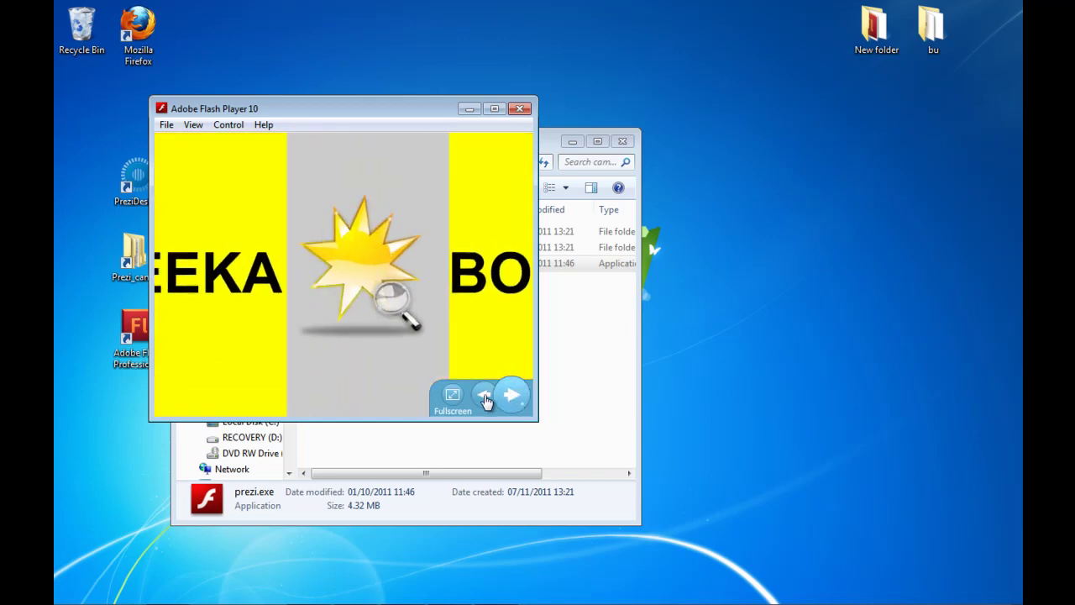
{"action": "left_click", "coordinate": [485, 398]}
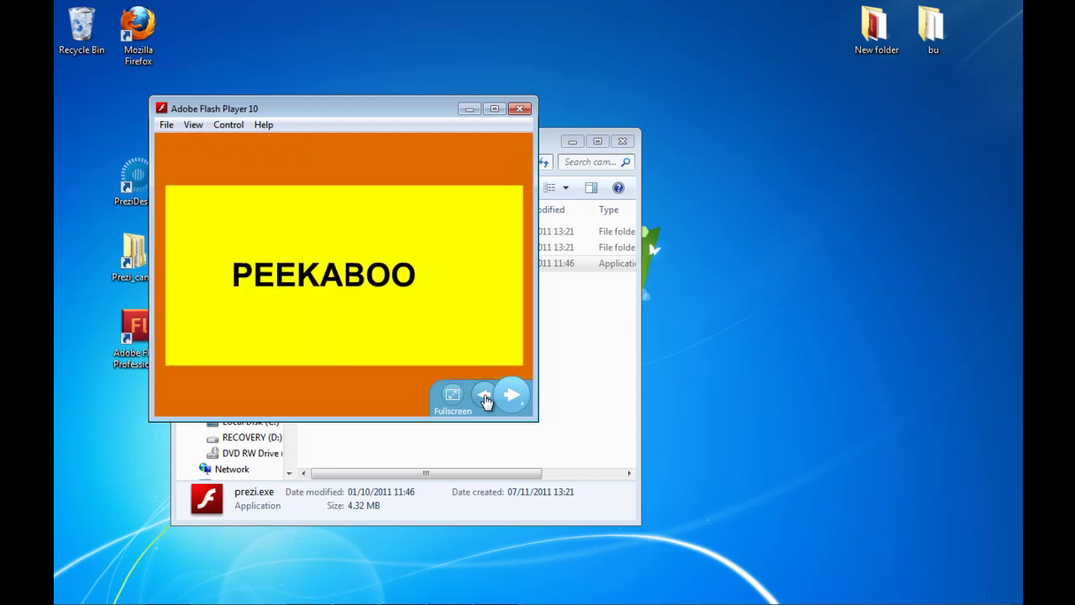
{"action": "left_click", "coordinate": [519, 248]}
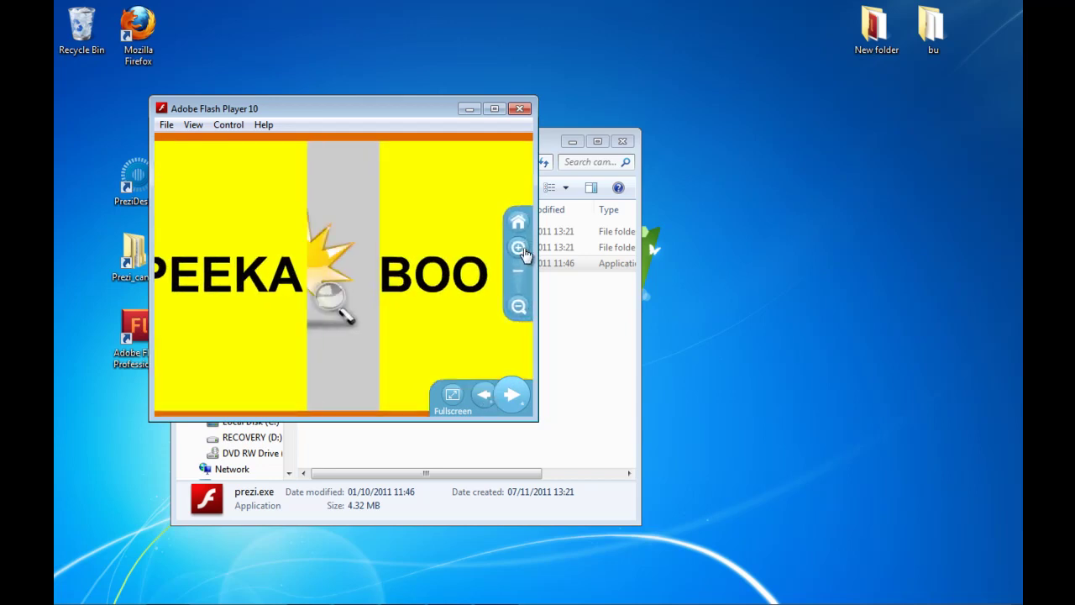
{"action": "left_click", "coordinate": [517, 307]}
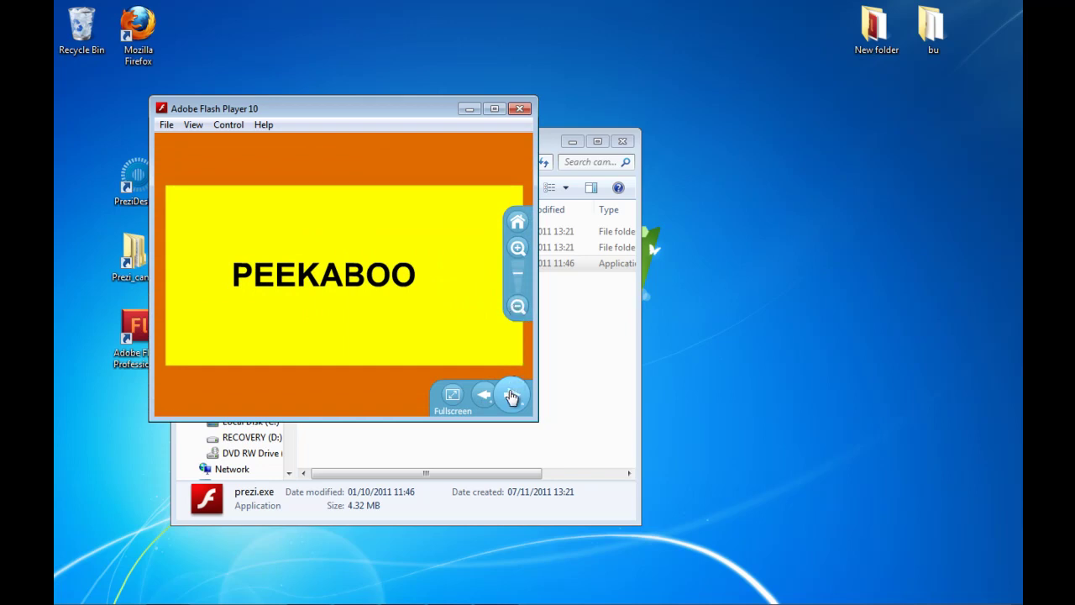
Step: Advance past the PEEKABOO frame and switch the presentation to full screen
{"action": "left_click", "coordinate": [512, 396]}
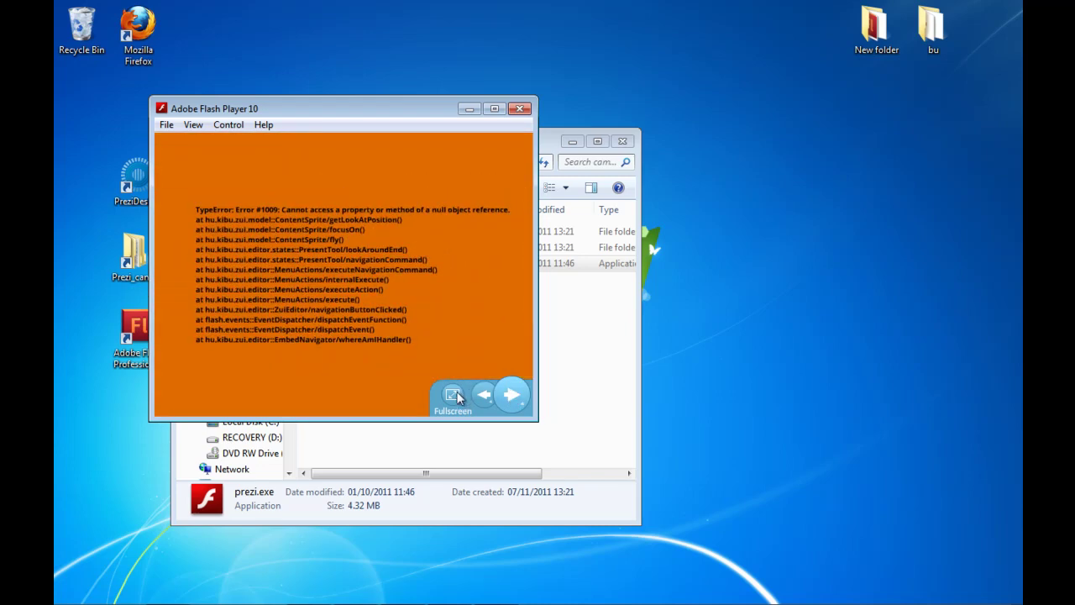
{"action": "left_click", "coordinate": [453, 393]}
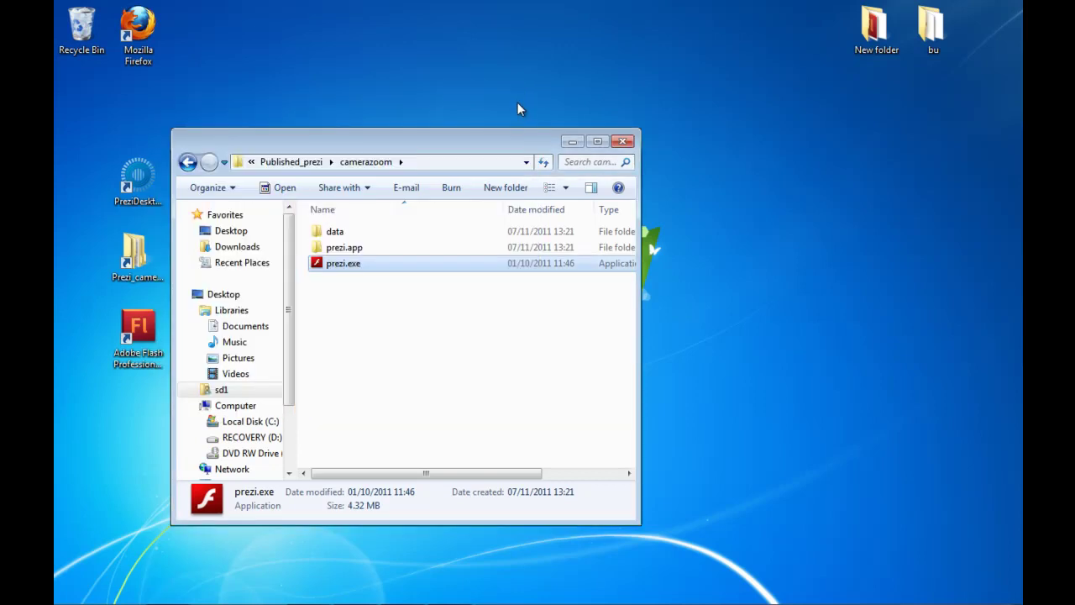
Step: Move the camerazoom window to the right and launch Adobe Flash Professional CS5.5 from its desktop icon
{"action": "left_click_drag", "start_coordinate": [466, 142], "coordinate": [615, 116]}
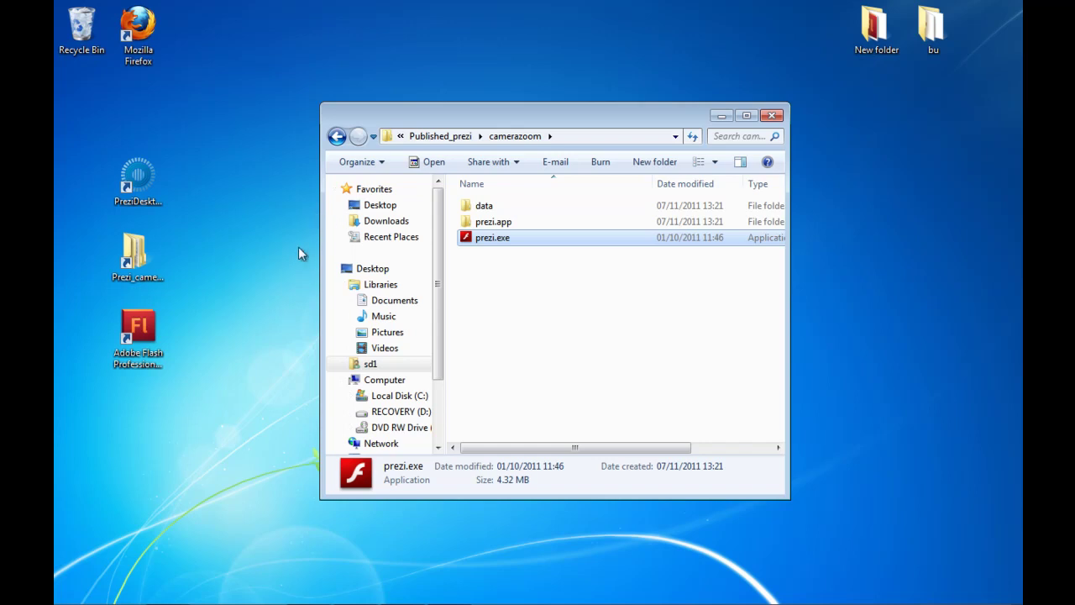
{"action": "left_click", "coordinate": [147, 352]}
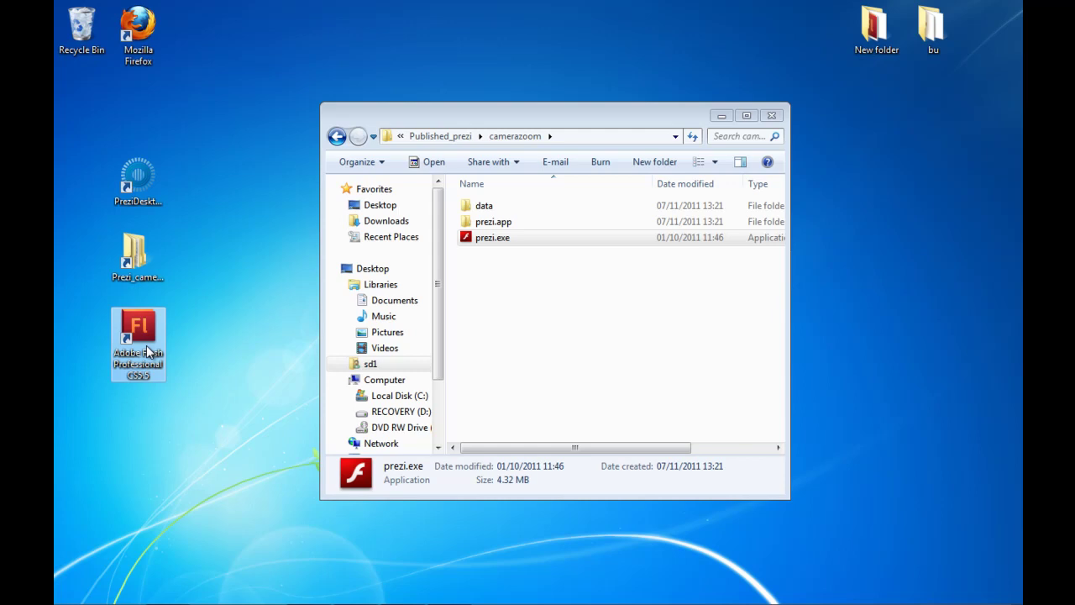
{"action": "double_click", "coordinate": [148, 351]}
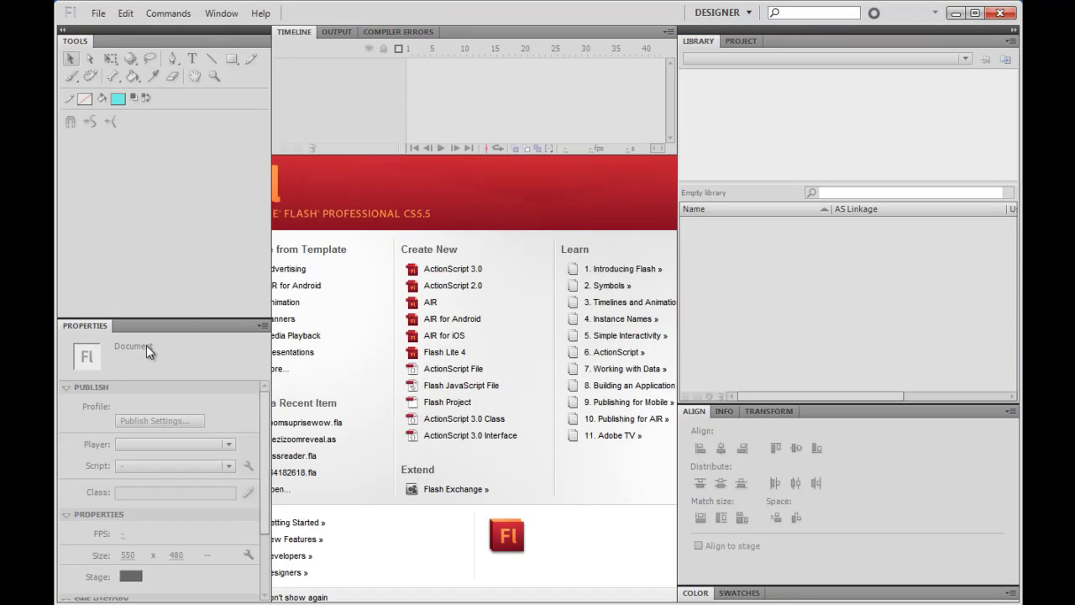
Step: Open zoomsuprisewow.fla from Prezi_camerazoom\flash_source with File > Open
{"action": "left_click", "coordinate": [100, 12]}
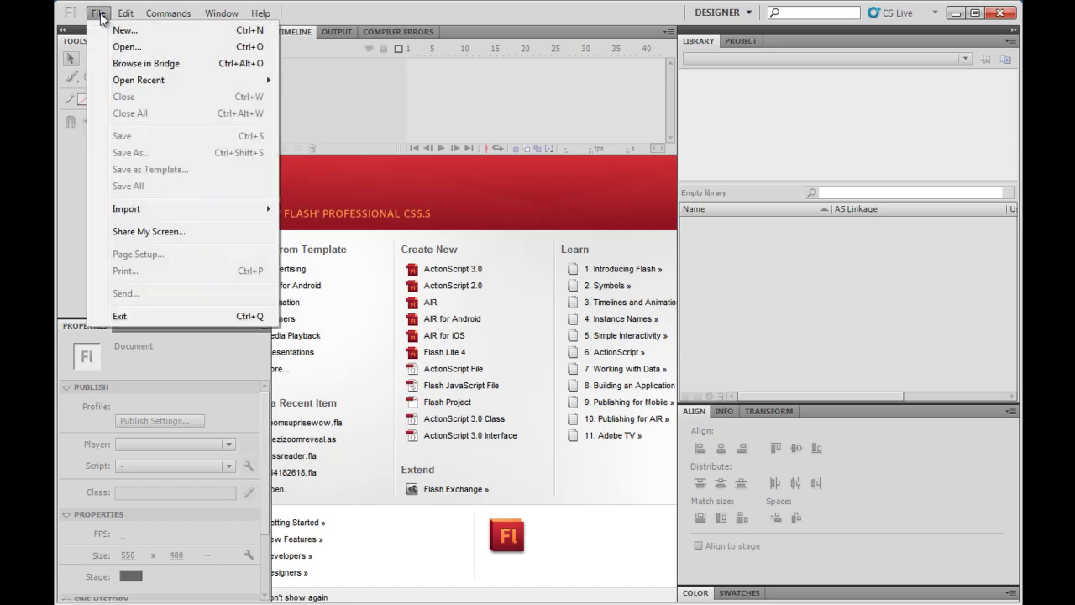
{"action": "left_click", "coordinate": [122, 47]}
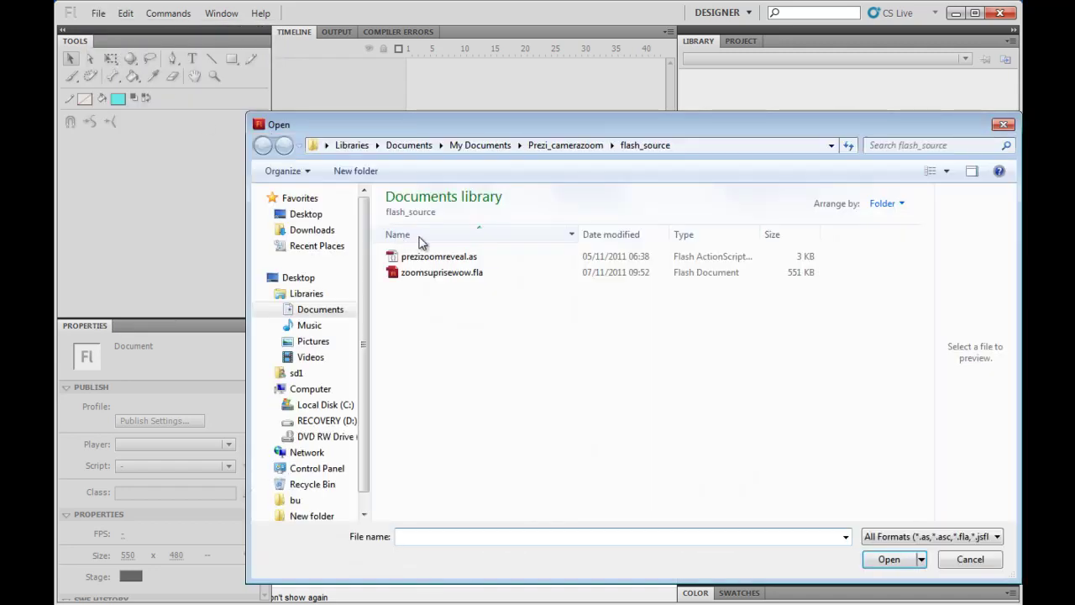
{"action": "left_click", "coordinate": [550, 150]}
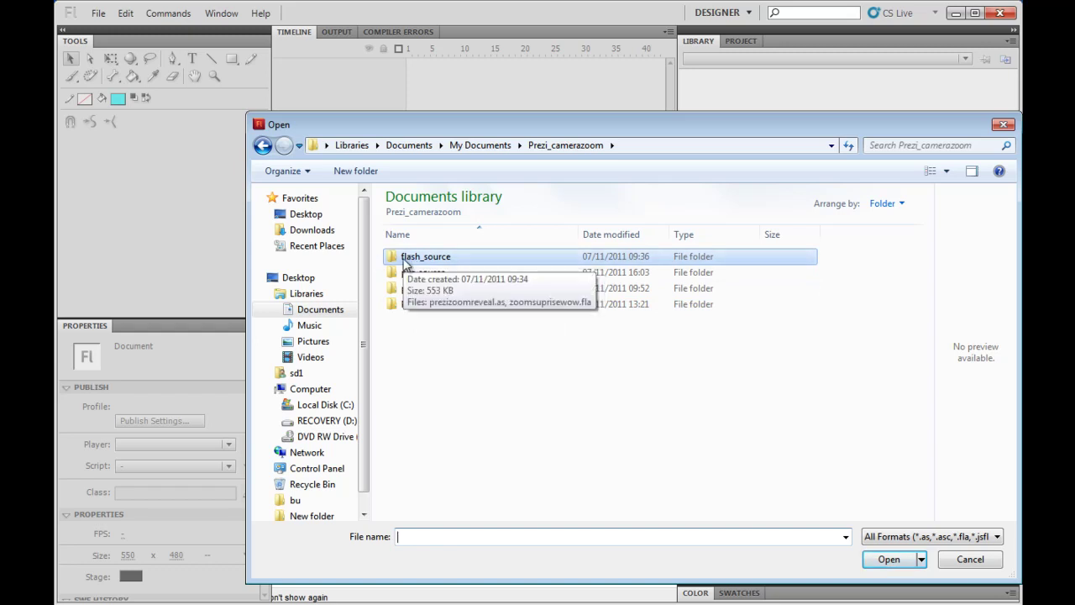
{"action": "double_click", "coordinate": [405, 263]}
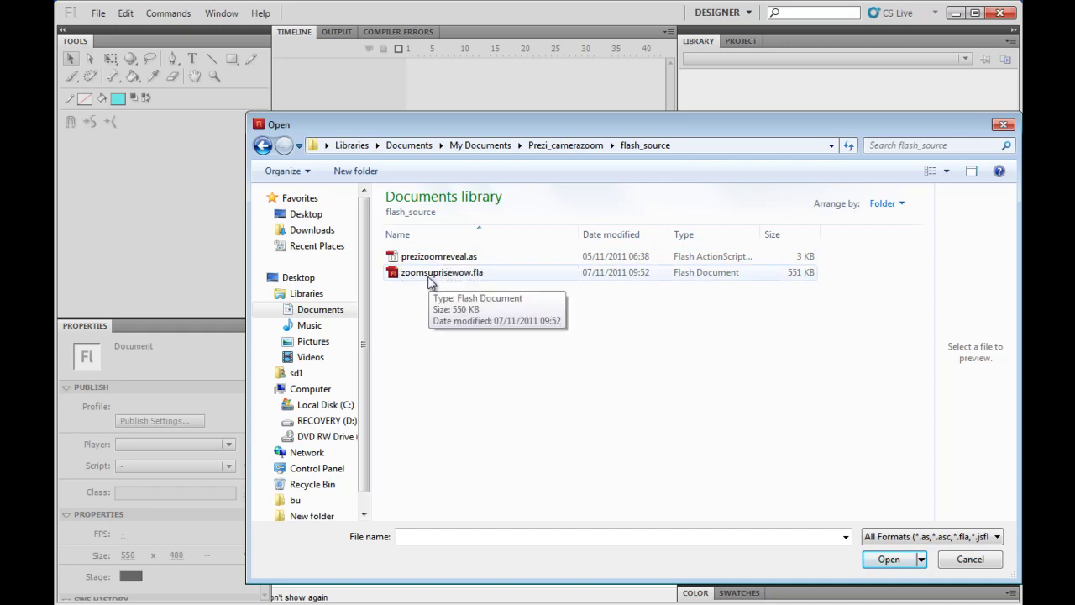
{"action": "double_click", "coordinate": [431, 275]}
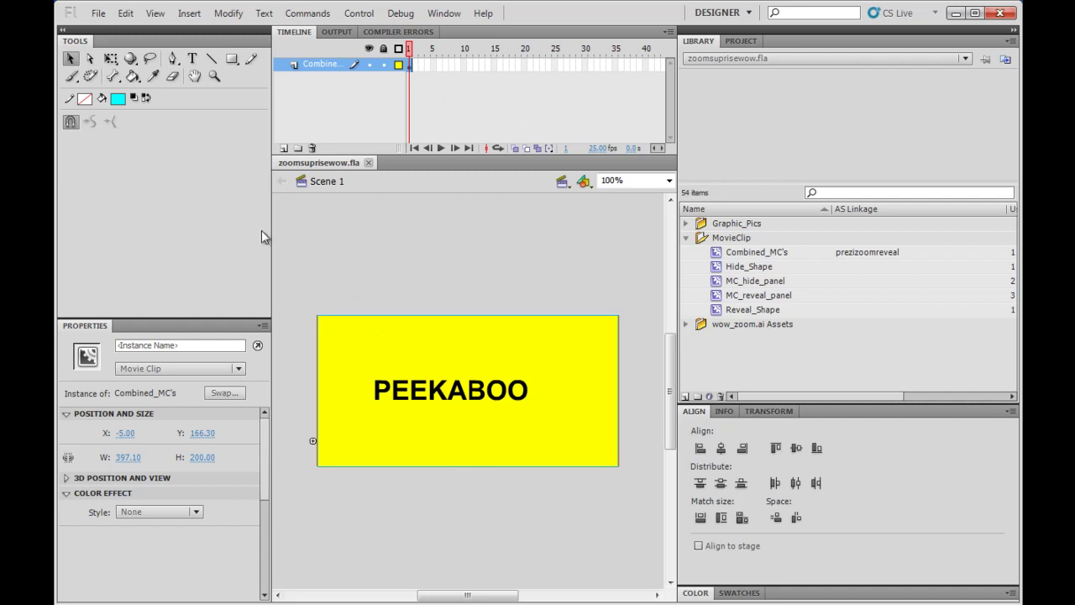
{"action": "left_click", "coordinate": [450, 14]}
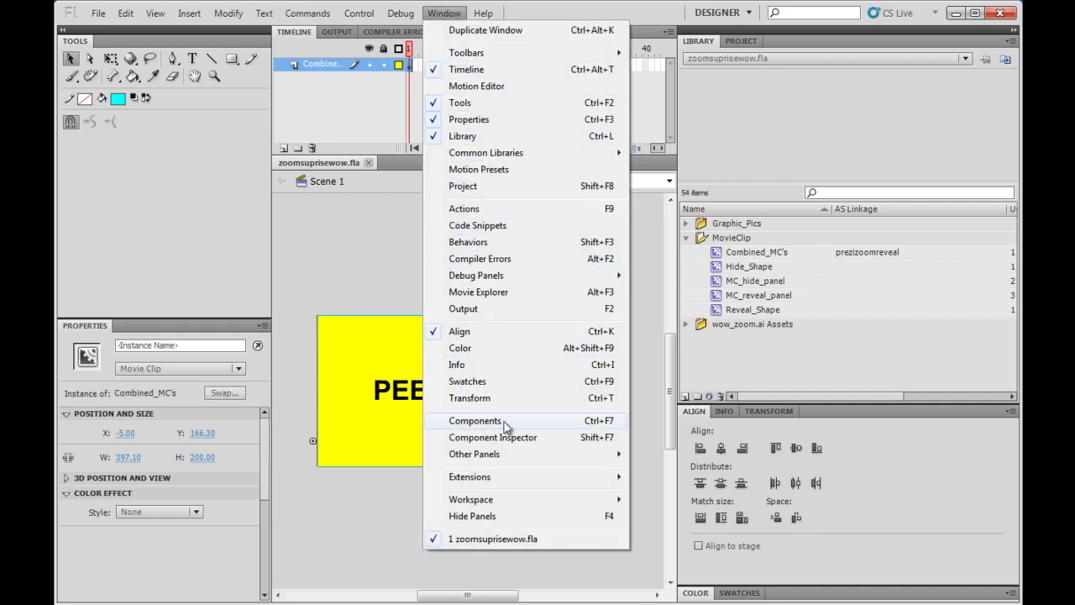
{"action": "mouse_move", "coordinate": [497, 501]}
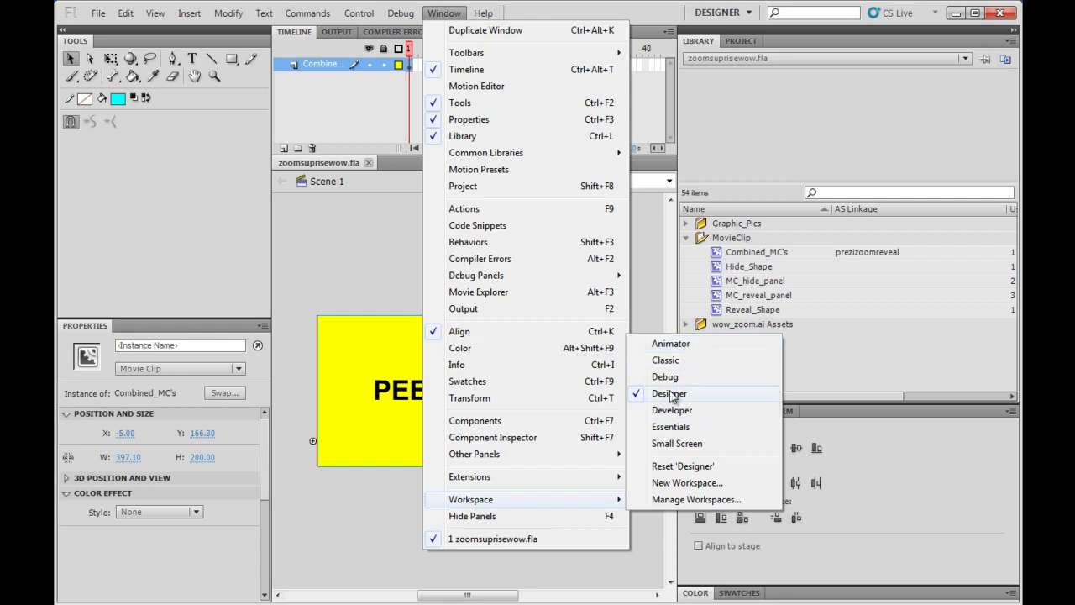
{"action": "left_click", "coordinate": [443, 12]}
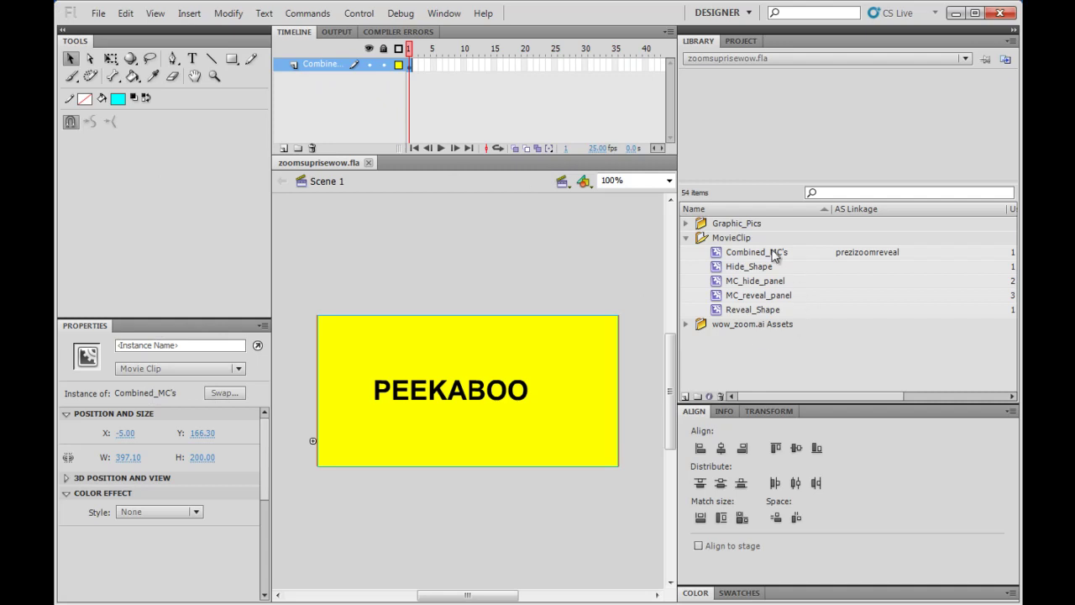
{"action": "left_click_drag", "start_coordinate": [774, 257], "coordinate": [636, 456]}
{"action": "left_click", "coordinate": [686, 223]}
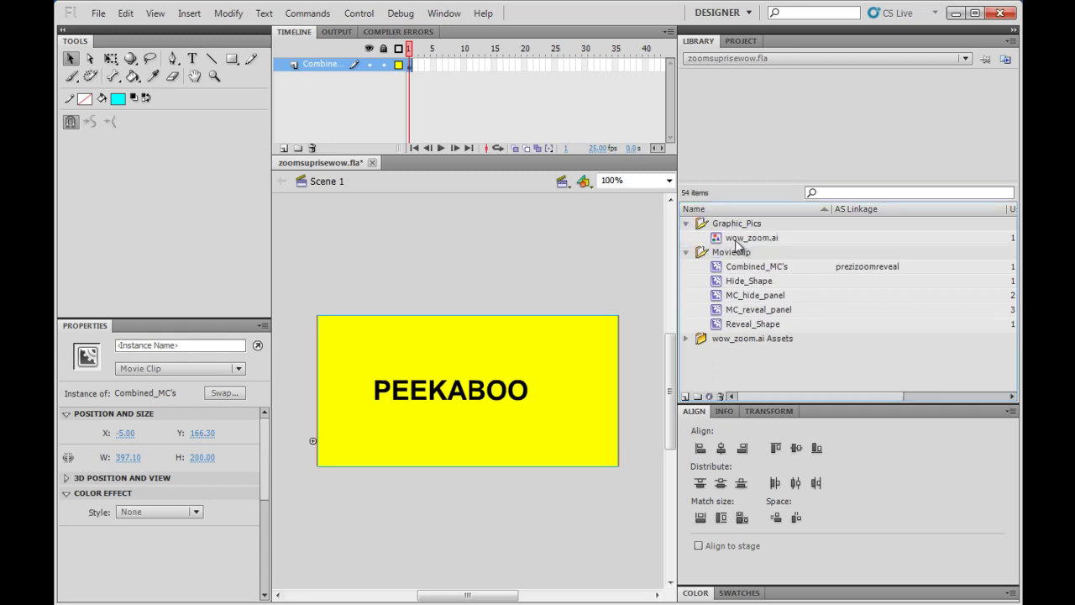
{"action": "left_click", "coordinate": [686, 224]}
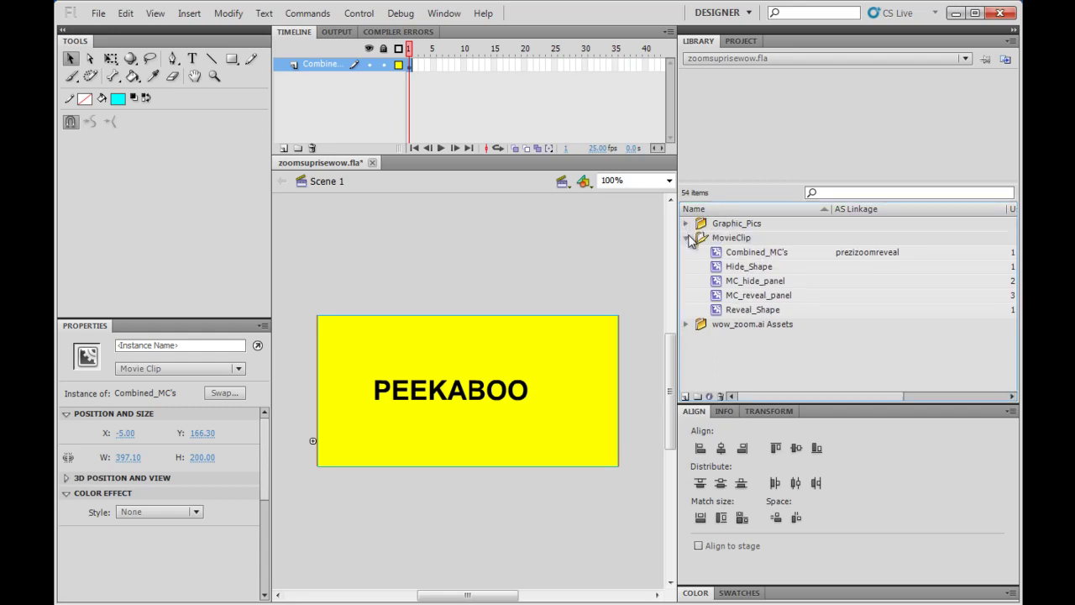
Step: Edit the Combined_MC's clip and scrub to frames 21 and 27 to preview the panels splitting apart
{"action": "double_click", "coordinate": [369, 411]}
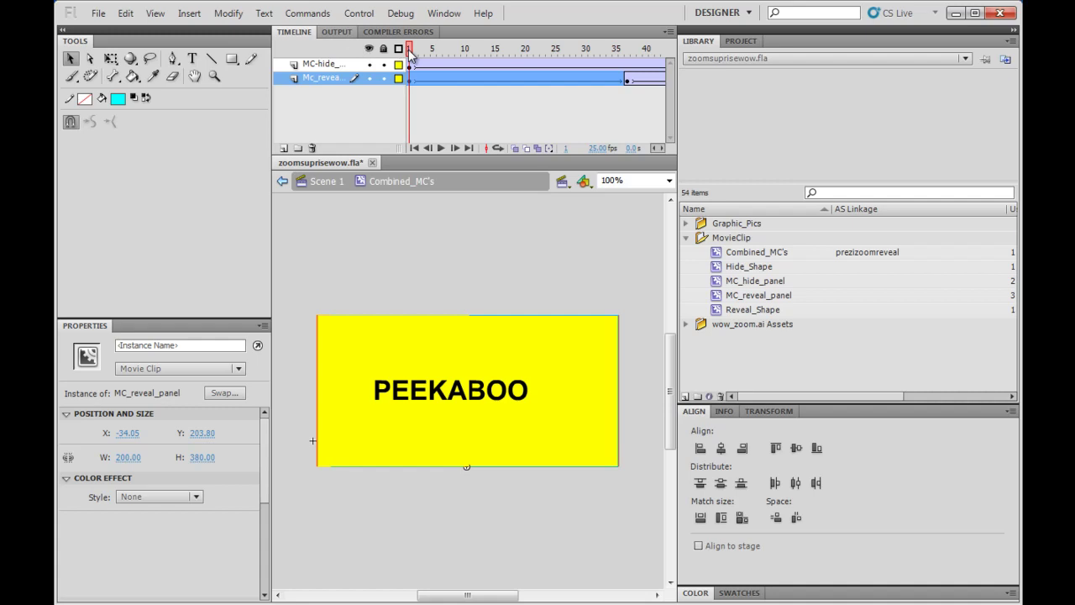
{"action": "left_click_drag", "start_coordinate": [410, 52], "coordinate": [433, 94]}
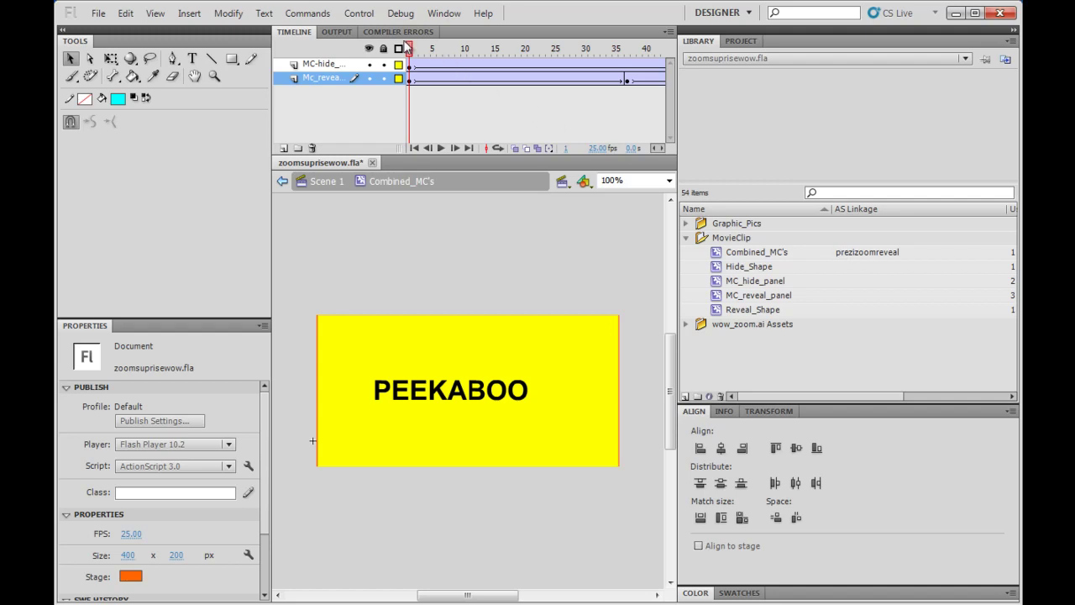
{"action": "left_click_drag", "start_coordinate": [408, 48], "coordinate": [408, 74]}
Step: Inside MC_hide_panel, replace the PEEKA text with 'Sun' so the panel reads 'Sun BOO'
{"action": "left_click", "coordinate": [424, 402]}
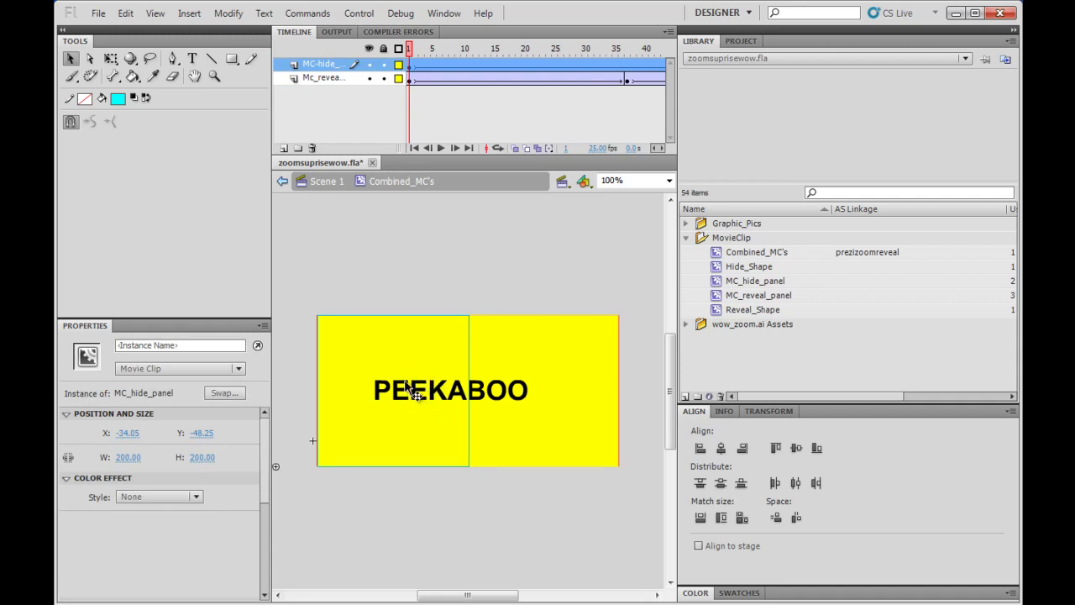
{"action": "double_click", "coordinate": [416, 391]}
{"action": "double_click", "coordinate": [431, 393]}
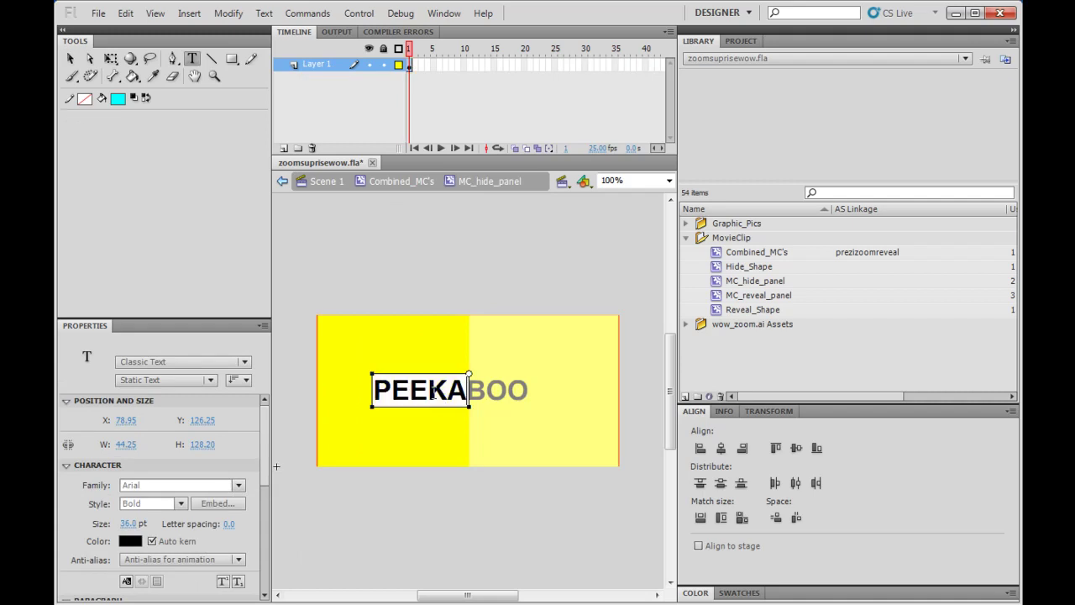
{"action": "left_click_drag", "start_coordinate": [466, 391], "coordinate": [395, 391]}
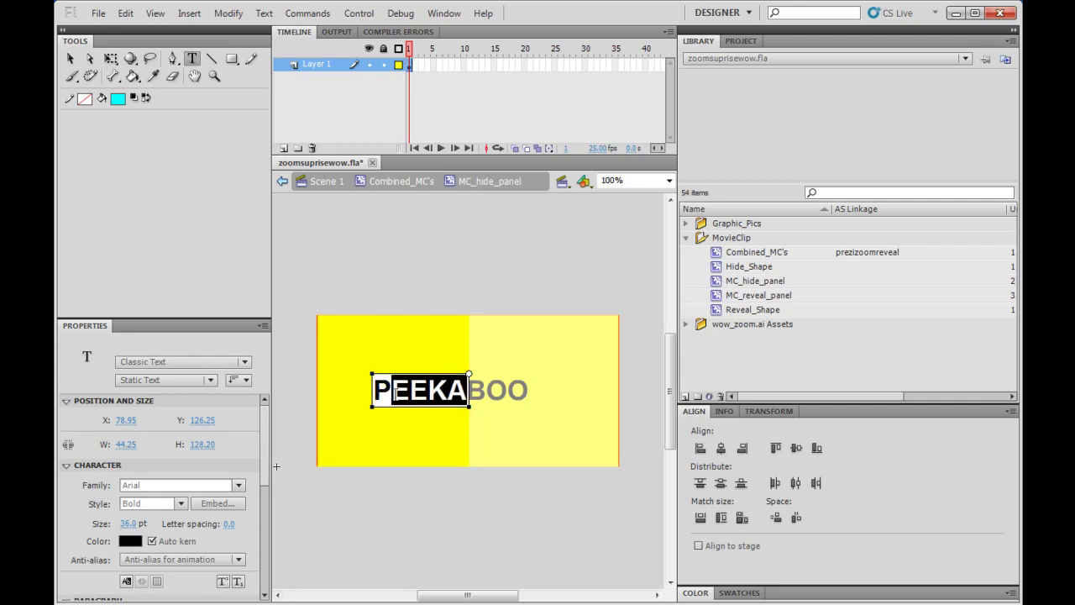
{"action": "left_click", "coordinate": [388, 392]}
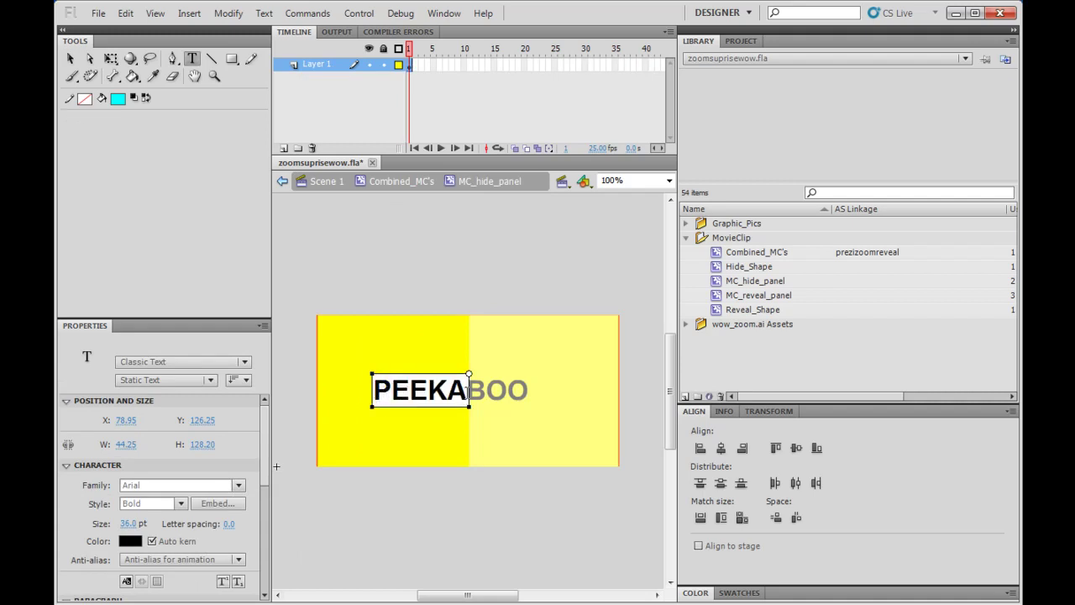
{"action": "left_click_drag", "start_coordinate": [467, 391], "coordinate": [363, 391]}
{"action": "type", "text": "Sun"}
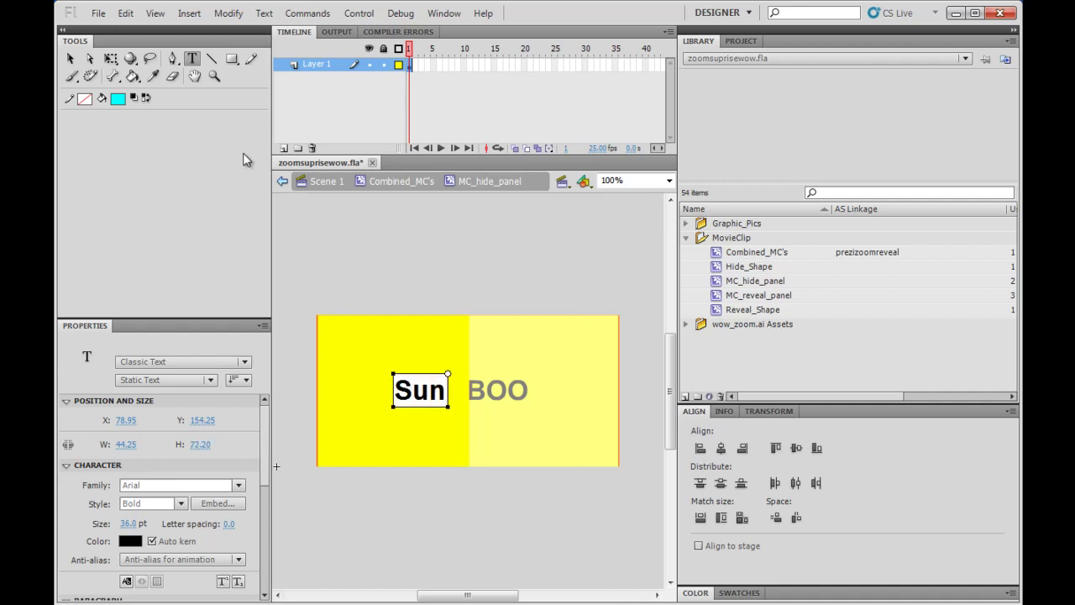
{"action": "left_click", "coordinate": [386, 290]}
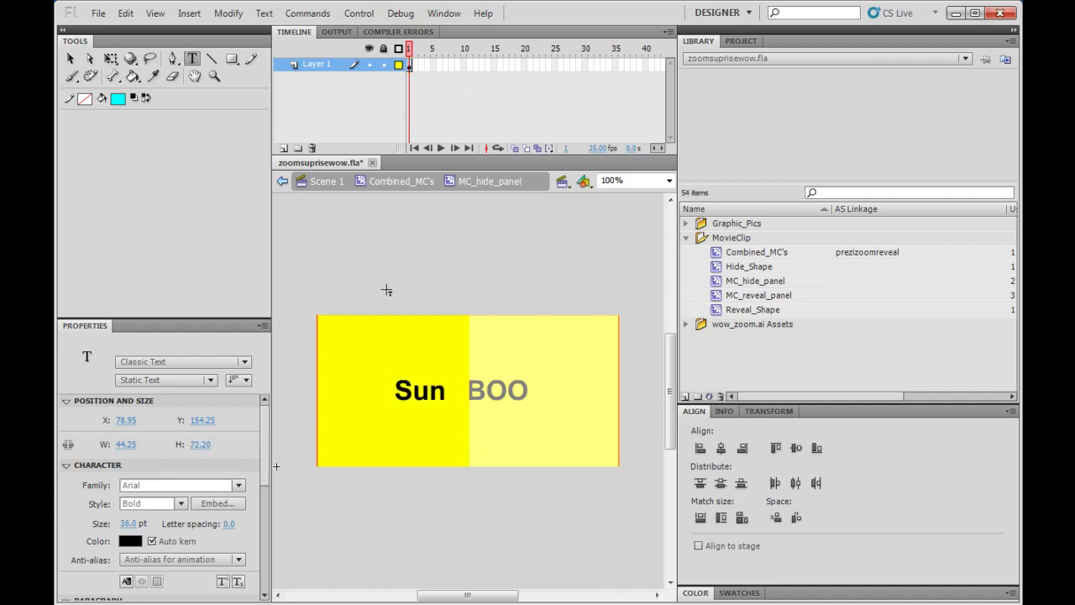
Step: Import sun_bright.ai from pics_vector into the library with the default Illustrator import options
{"action": "left_click", "coordinate": [98, 14]}
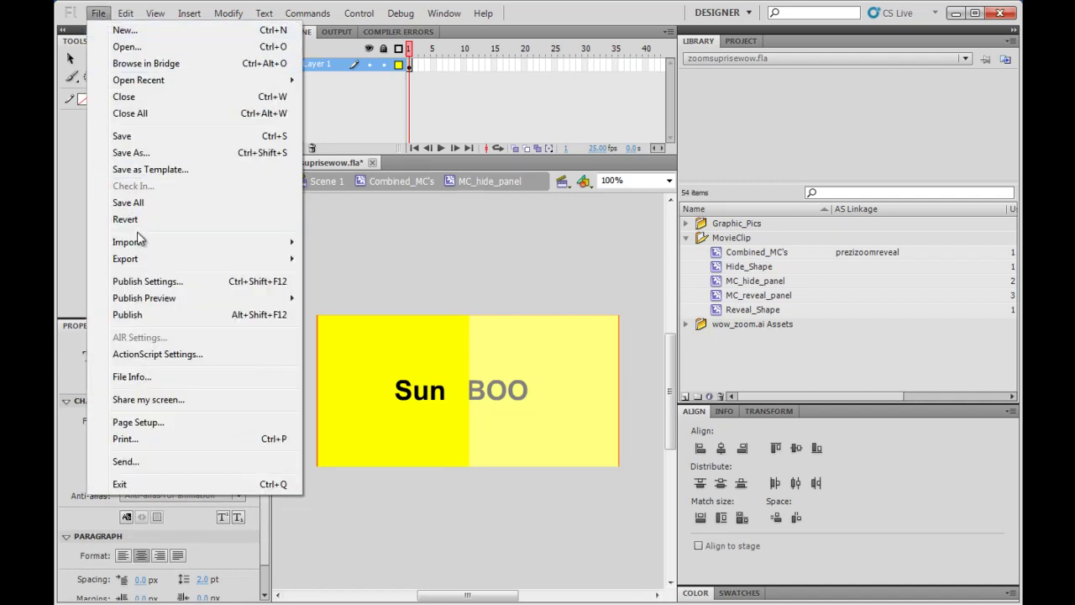
{"action": "mouse_move", "coordinate": [192, 249]}
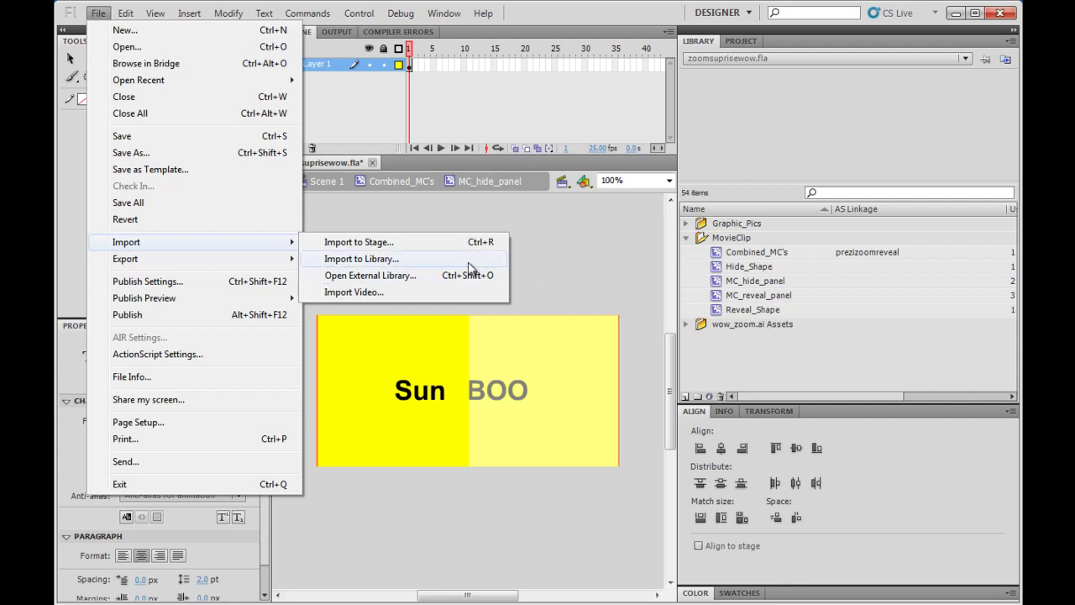
{"action": "left_click", "coordinate": [490, 261]}
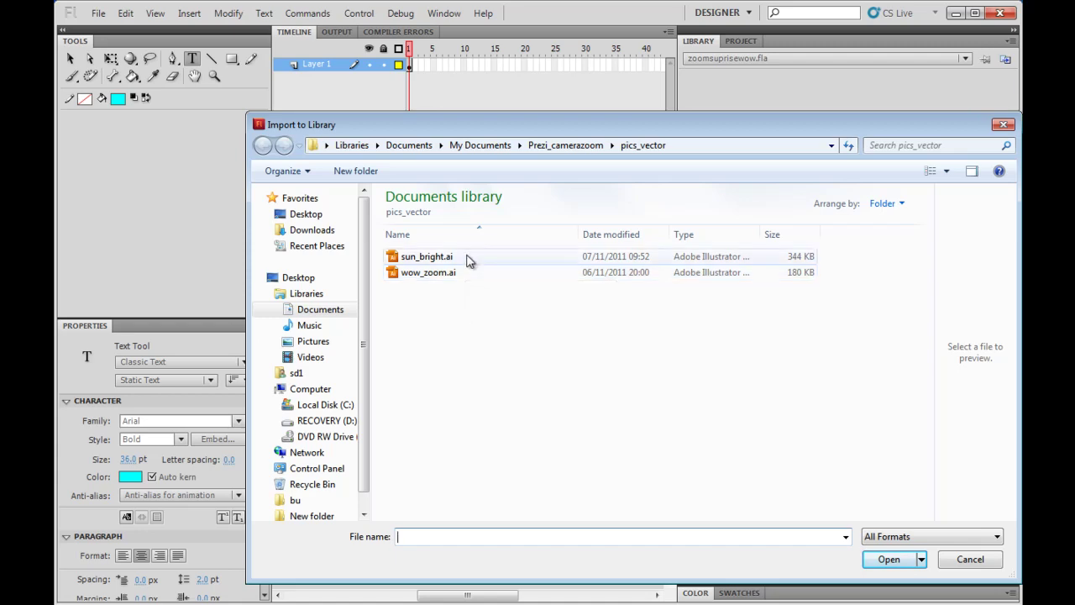
{"action": "double_click", "coordinate": [466, 256]}
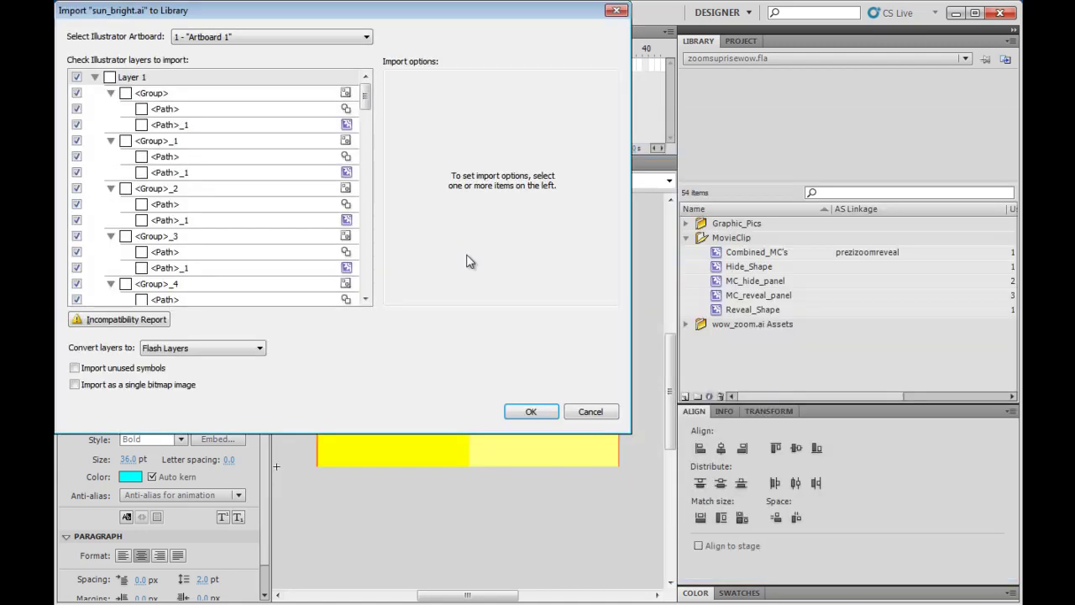
{"action": "left_click", "coordinate": [535, 412]}
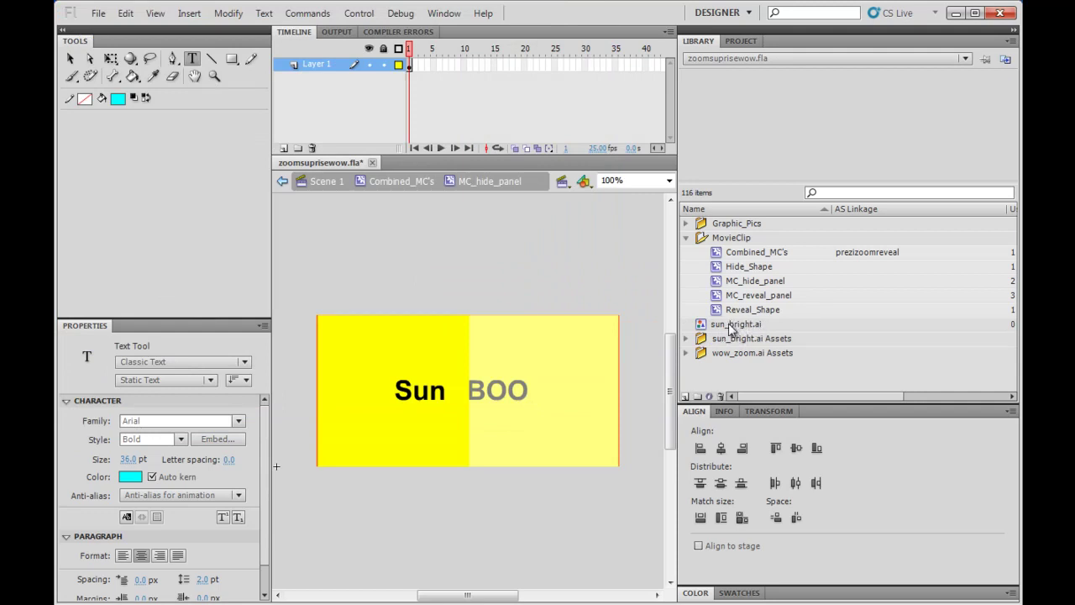
Step: Place sun_bright.ai on the panel and scale it to about a third (68.60 × 67.45)
{"action": "left_click_drag", "start_coordinate": [731, 327], "coordinate": [395, 306]}
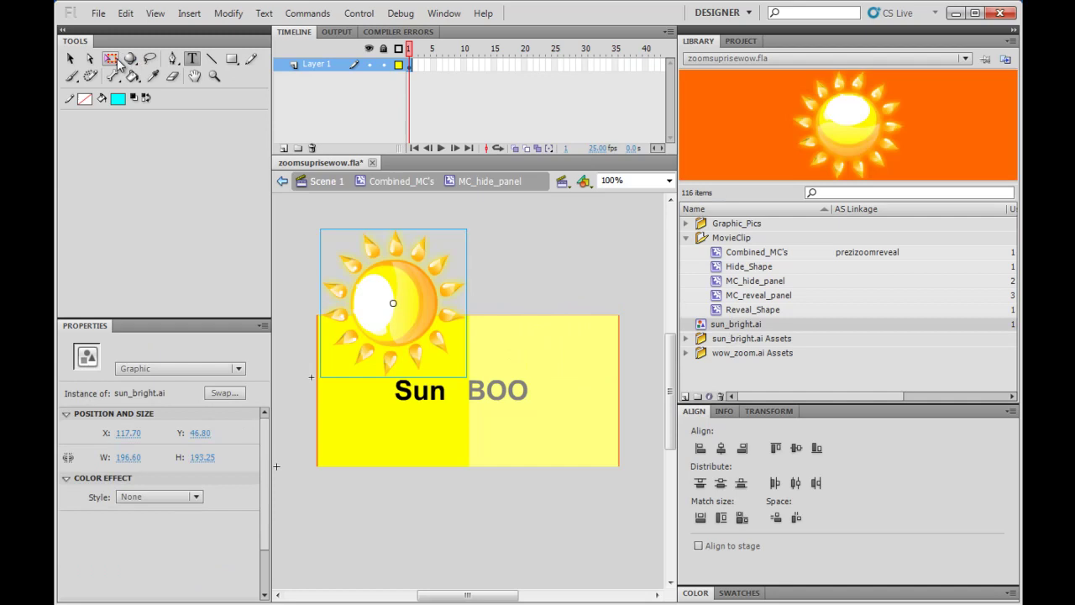
{"action": "left_click", "coordinate": [110, 58]}
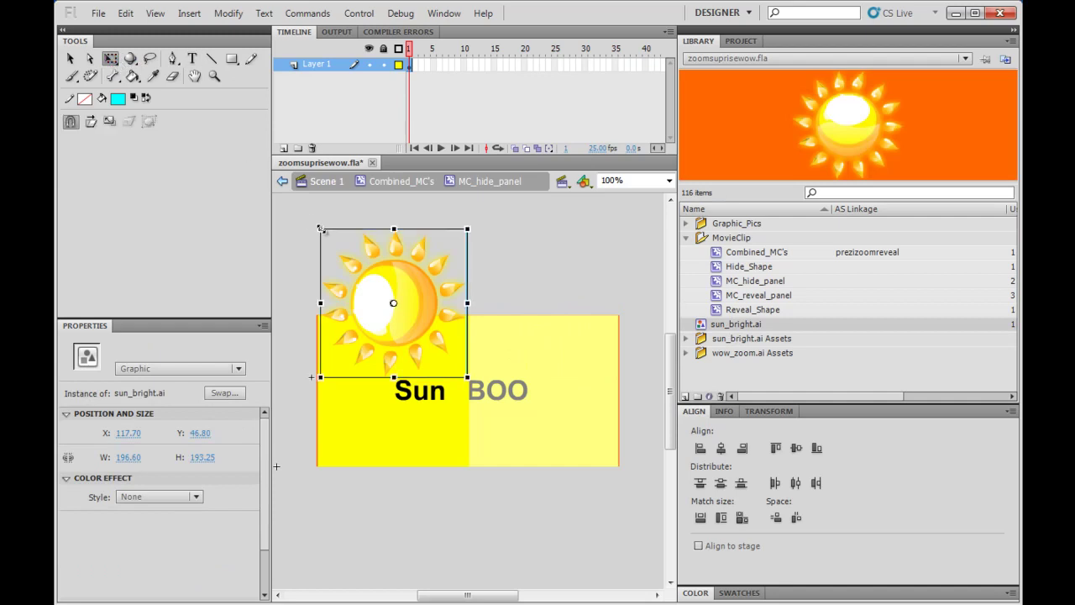
{"action": "left_click_drag", "start_coordinate": [320, 228], "coordinate": [383, 350]}
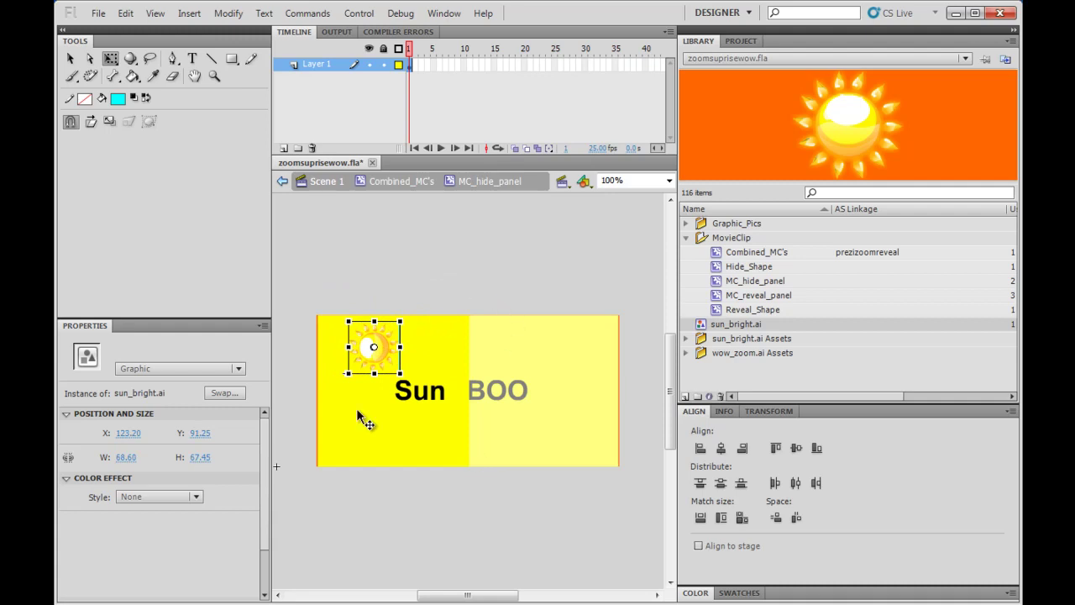
{"action": "left_click", "coordinate": [375, 441]}
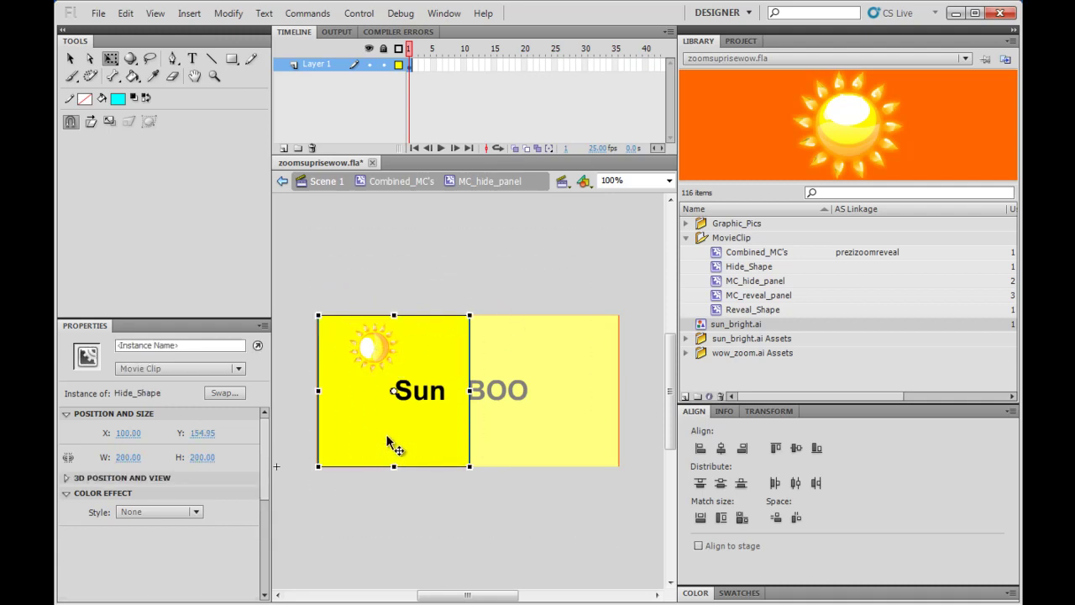
Step: Change the Hide_Shape fill to blue #0000FF, then return to Combined_MC's
{"action": "double_click", "coordinate": [385, 433]}
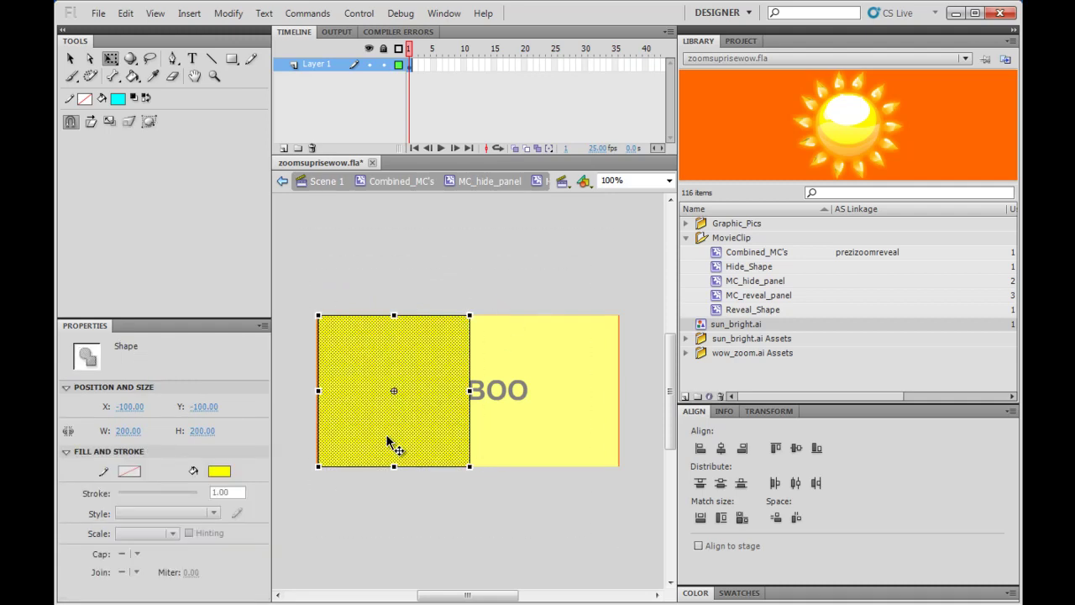
{"action": "left_click", "coordinate": [221, 473]}
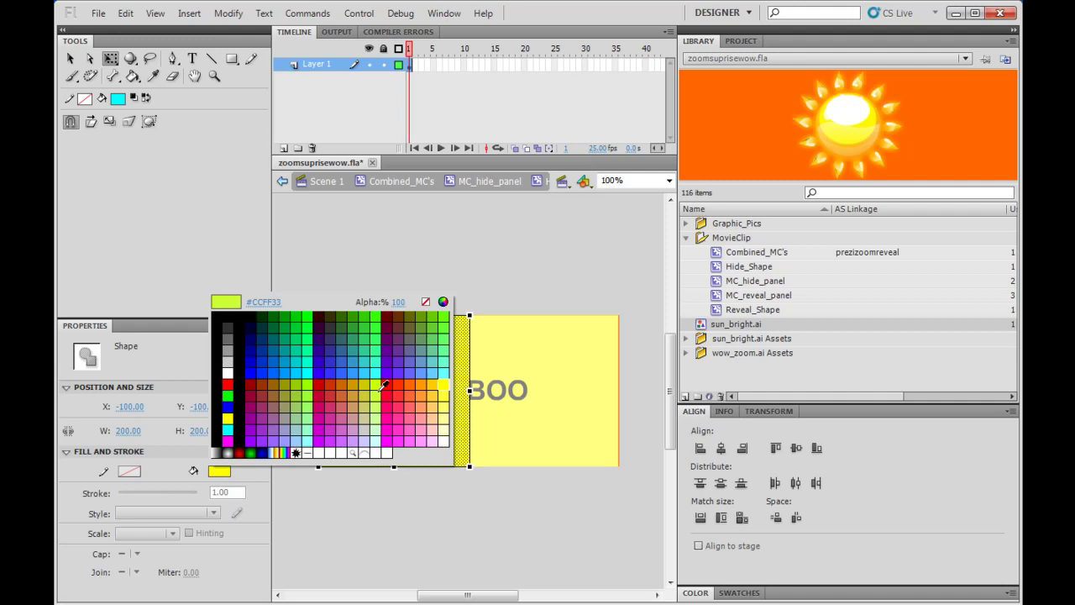
{"action": "left_click", "coordinate": [257, 366]}
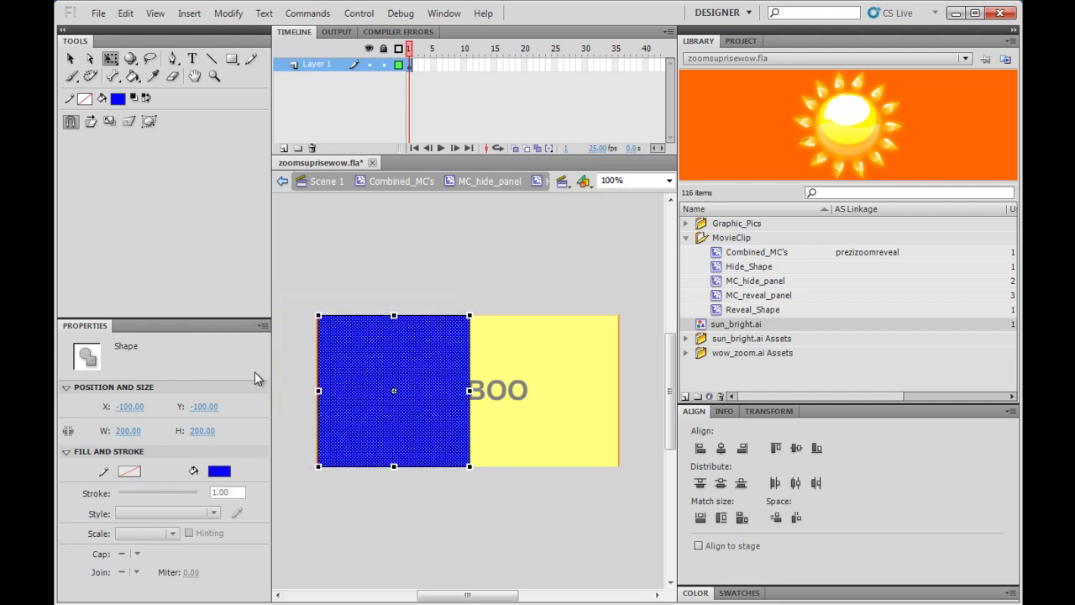
{"action": "left_click", "coordinate": [407, 181]}
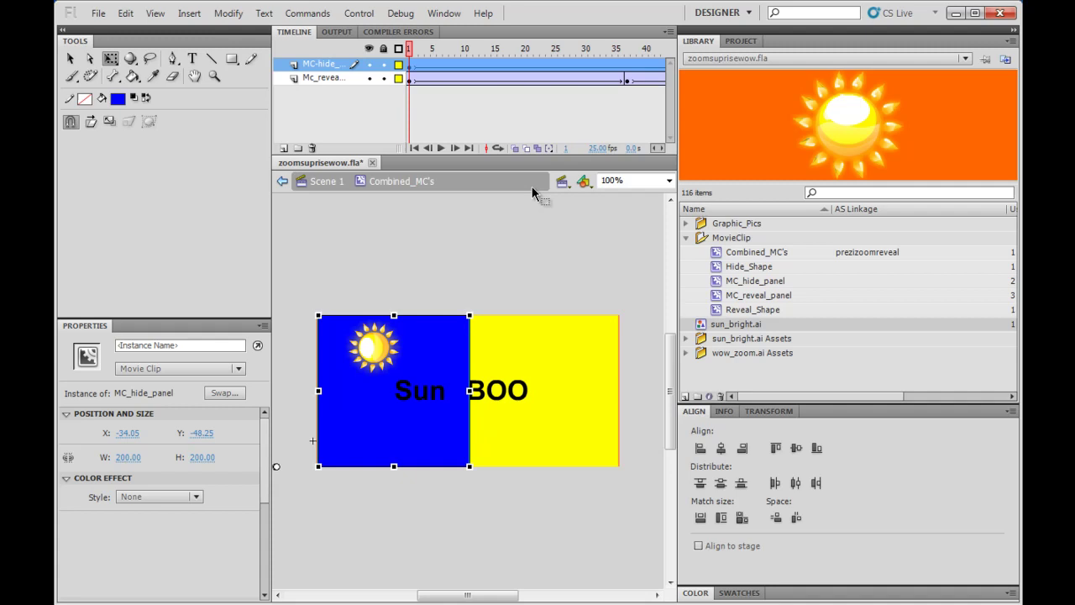
Step: Start an Export Movie and navigate up to the Prezi_camerazoom folder
{"action": "left_click", "coordinate": [99, 15]}
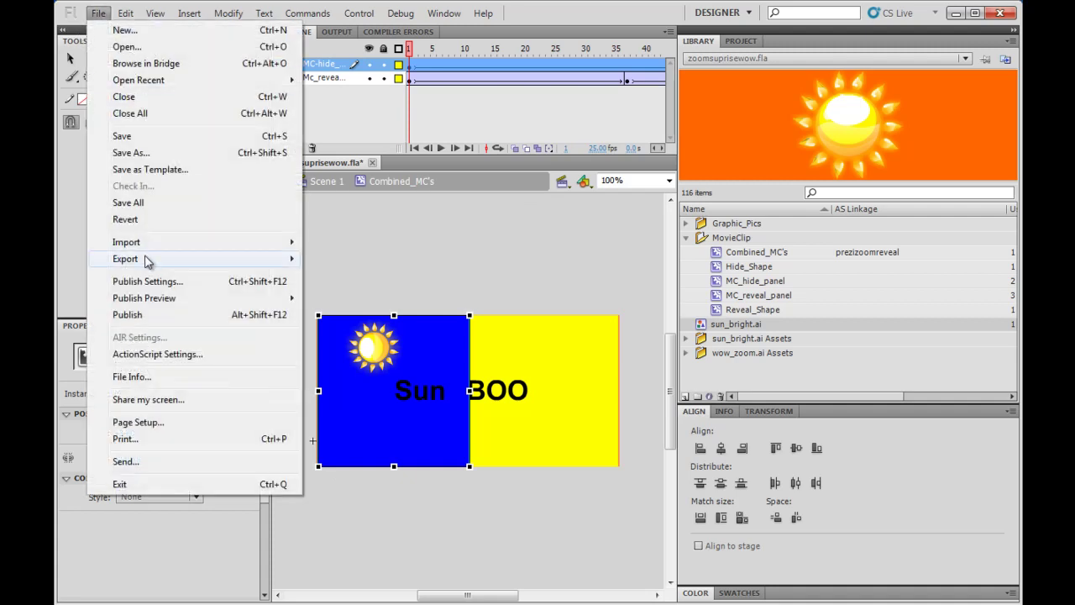
{"action": "mouse_move", "coordinate": [148, 260]}
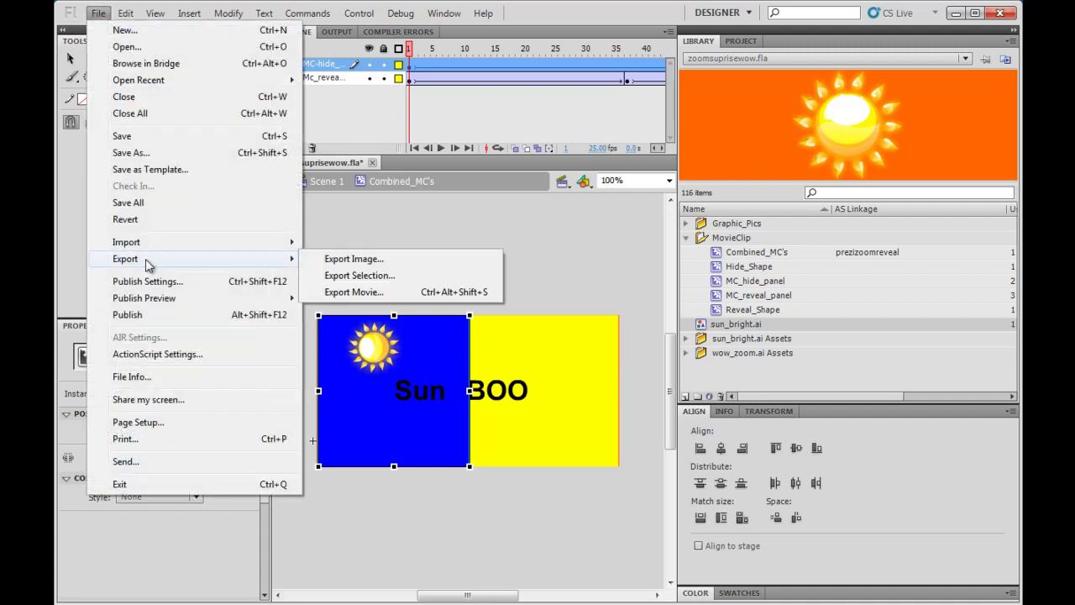
{"action": "left_click", "coordinate": [380, 293]}
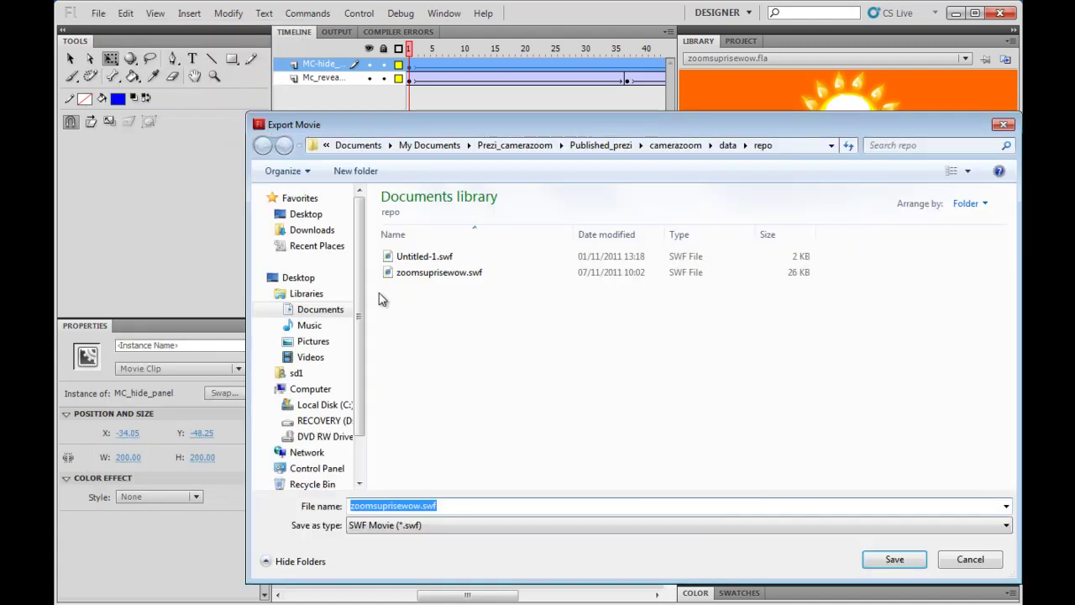
{"action": "left_click", "coordinate": [618, 145]}
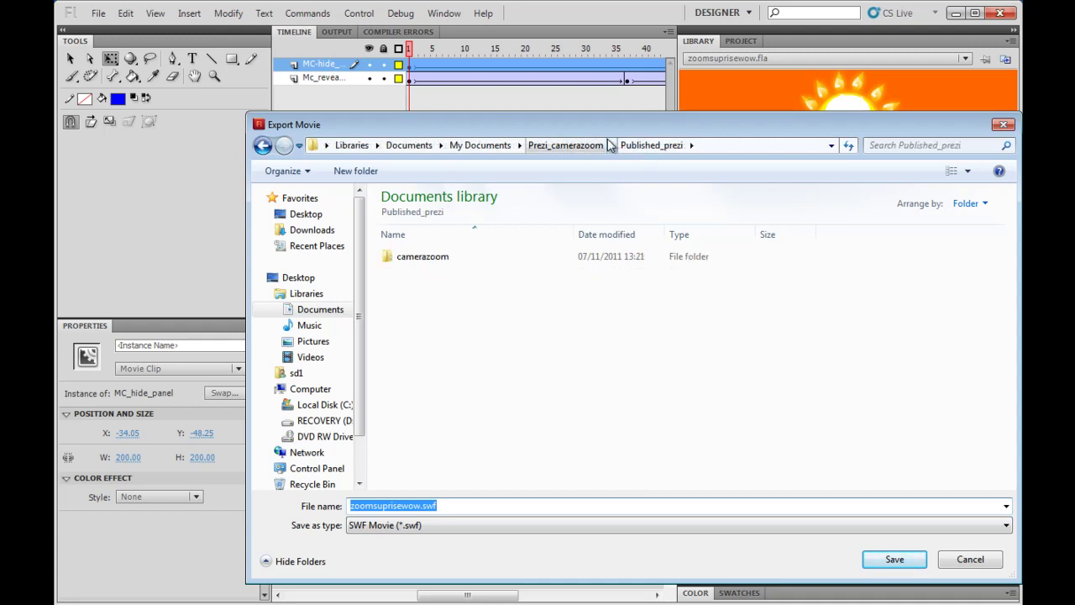
{"action": "left_click", "coordinate": [611, 145]}
{"action": "left_click", "coordinate": [579, 146]}
{"action": "left_click", "coordinate": [579, 146]}
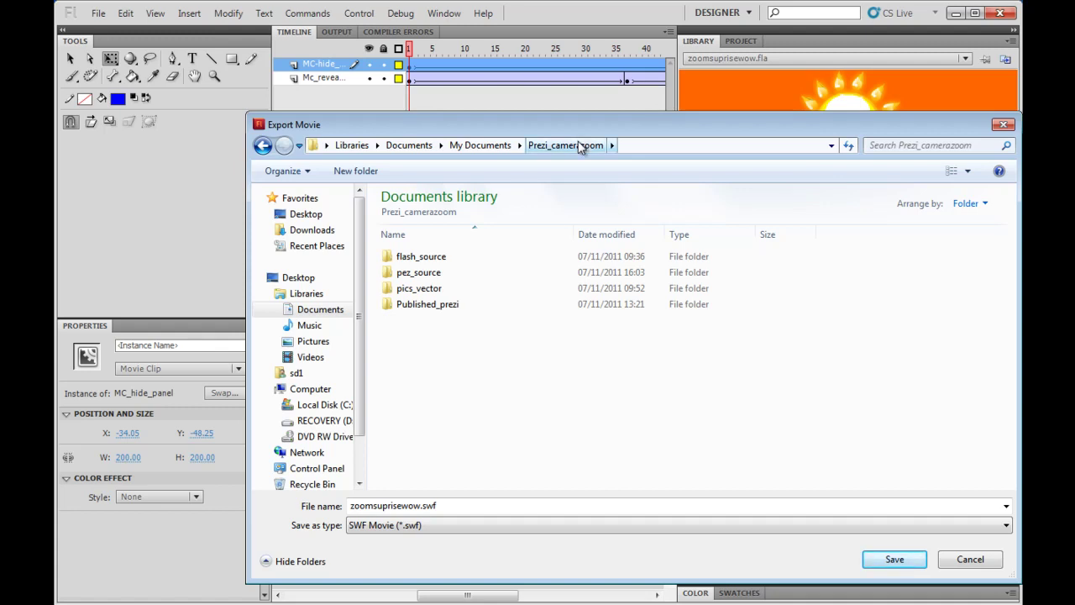
Step: Save the export over zoomsuprisewow.swf in Published_prezi\camerazoom\data\repo, confirming the replacement
{"action": "double_click", "coordinate": [430, 304]}
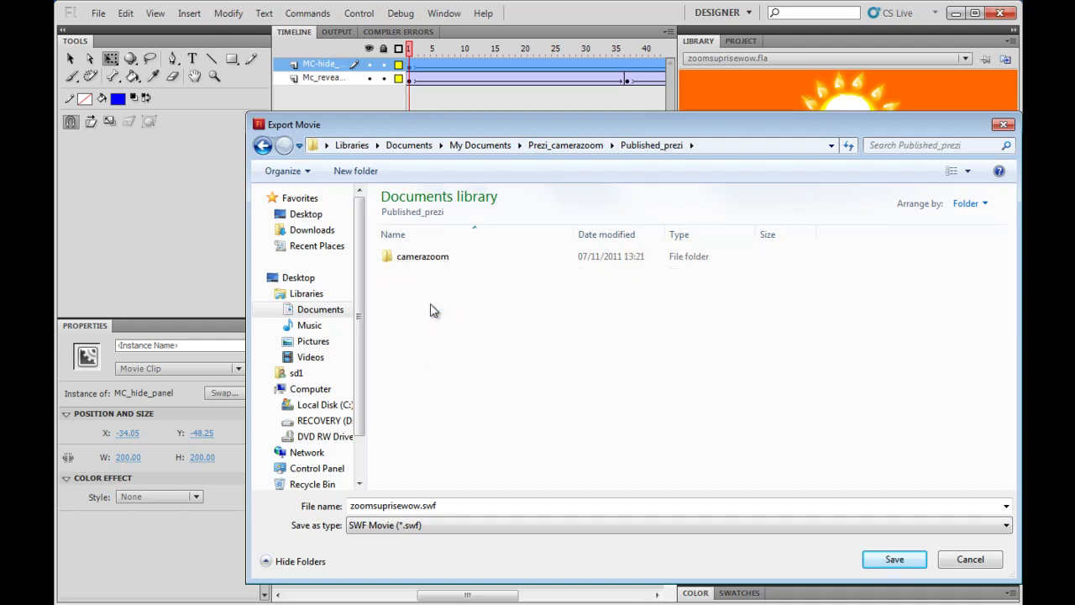
{"action": "double_click", "coordinate": [438, 260]}
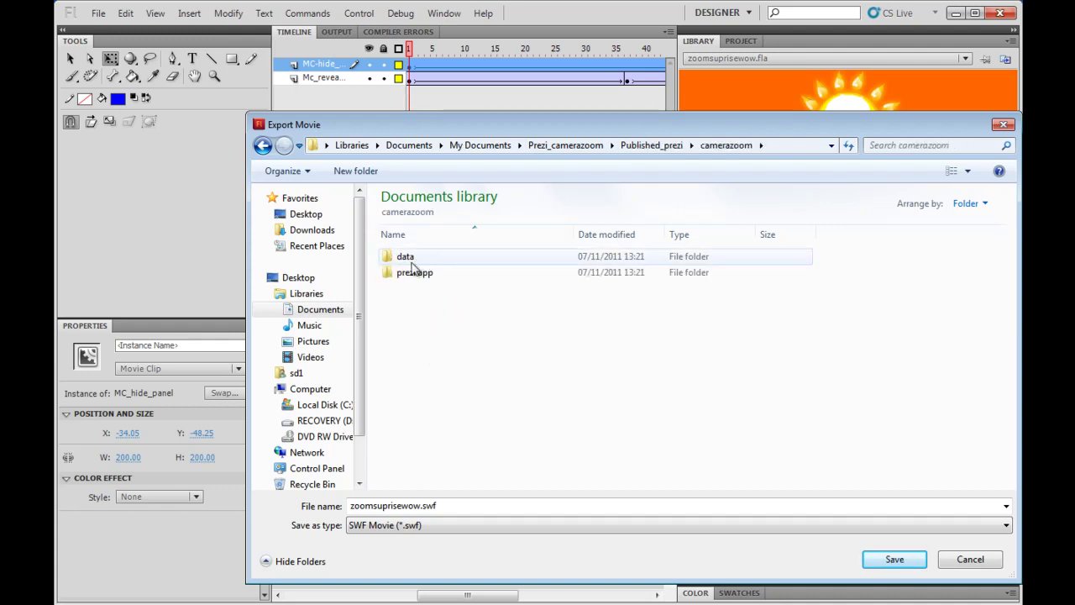
{"action": "double_click", "coordinate": [411, 257]}
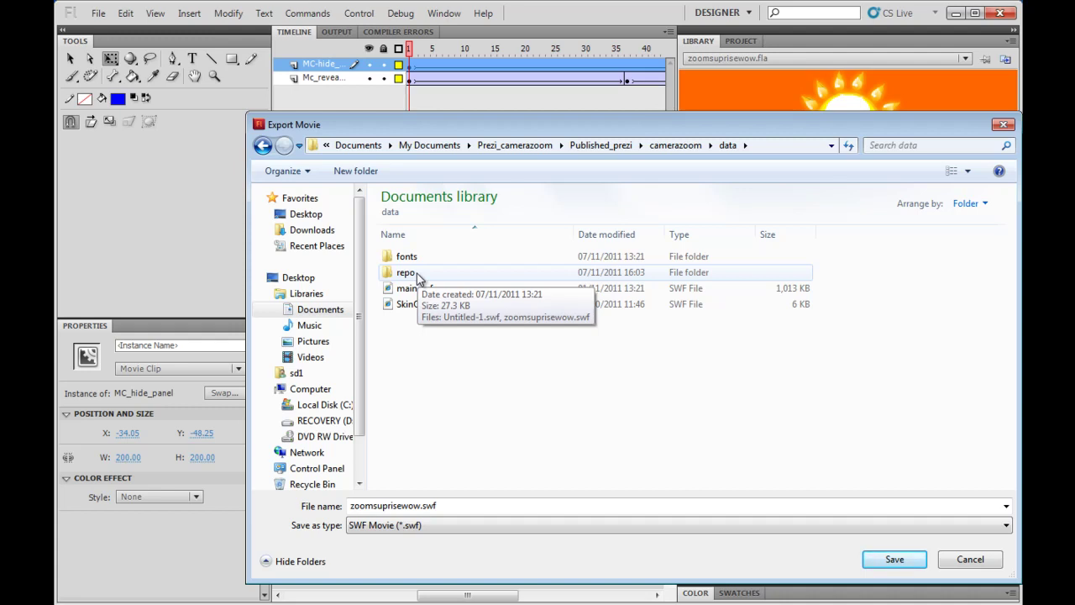
{"action": "double_click", "coordinate": [417, 274]}
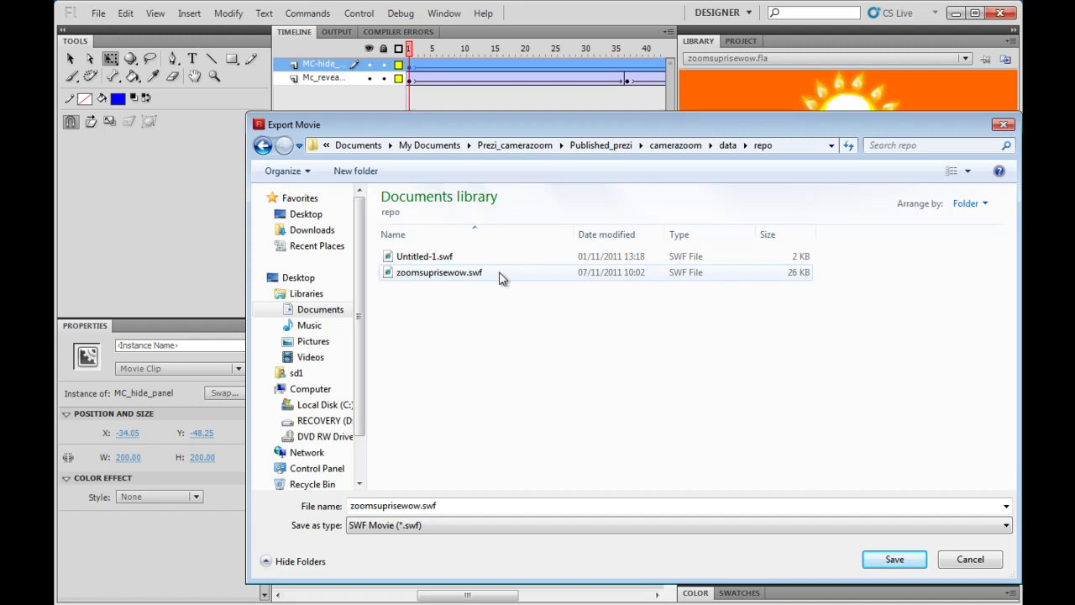
{"action": "left_click", "coordinate": [472, 275]}
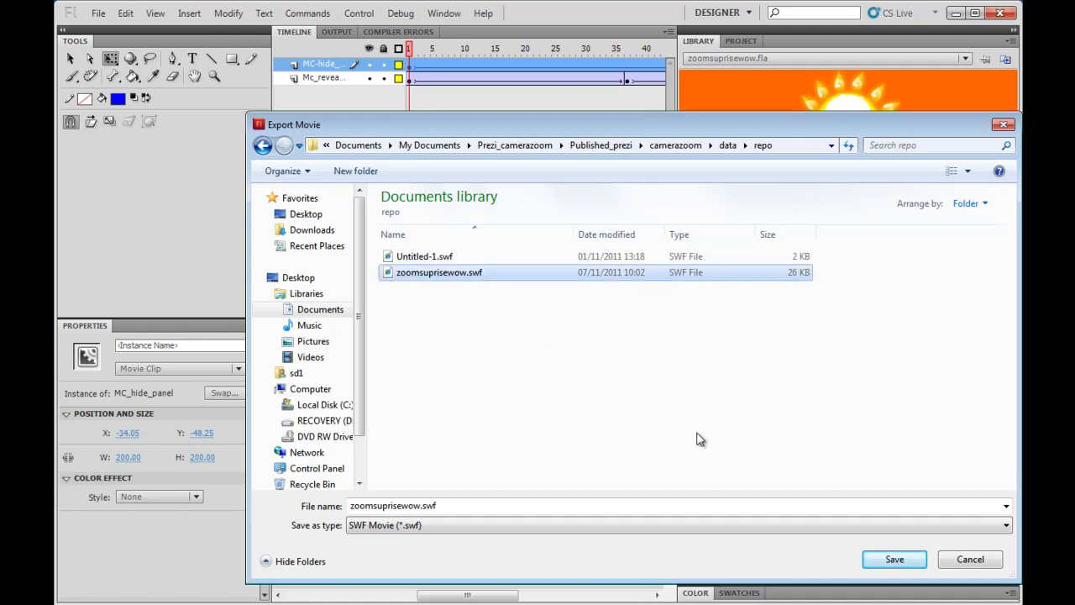
{"action": "left_click", "coordinate": [893, 558]}
{"action": "left_click", "coordinate": [583, 316]}
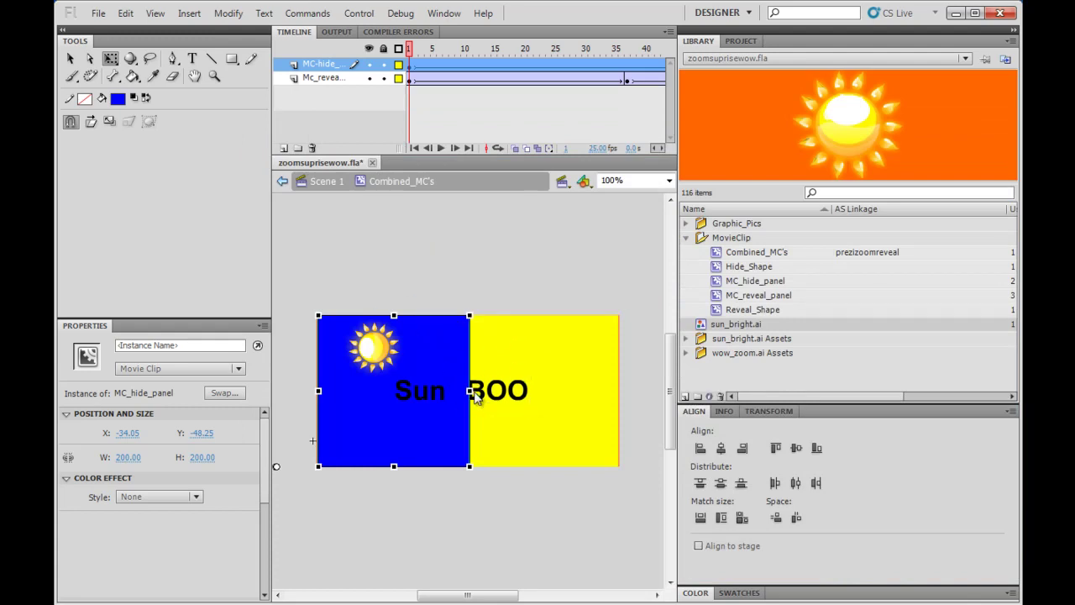
Step: Launch the published prezi.exe and advance through the slides to the Sun BOO slide
{"action": "left_click", "coordinate": [957, 13]}
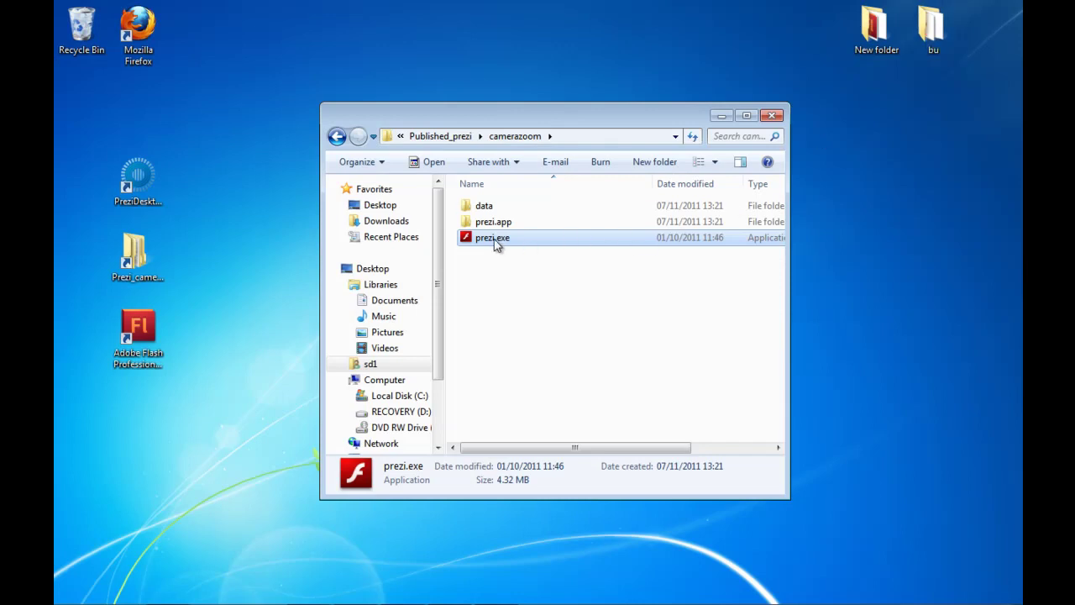
{"action": "double_click", "coordinate": [495, 242]}
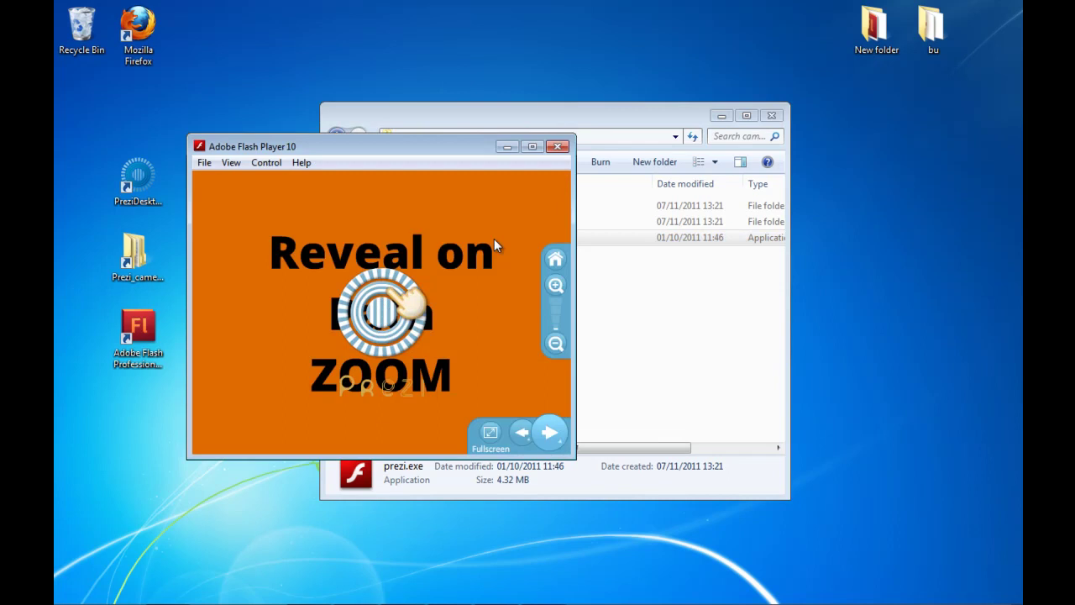
{"action": "left_click", "coordinate": [548, 435]}
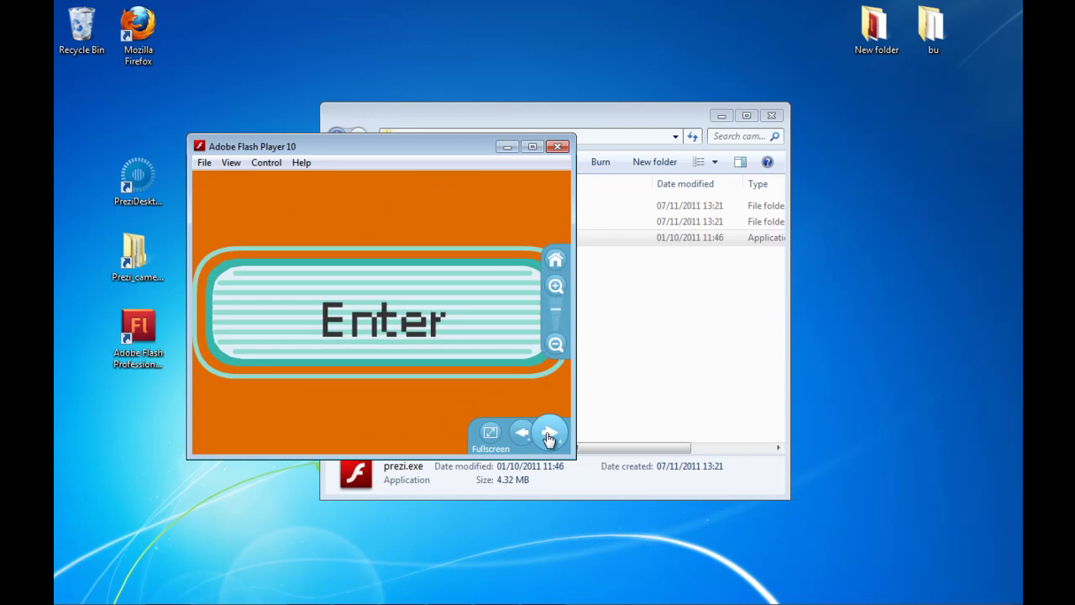
{"action": "left_click", "coordinate": [548, 435]}
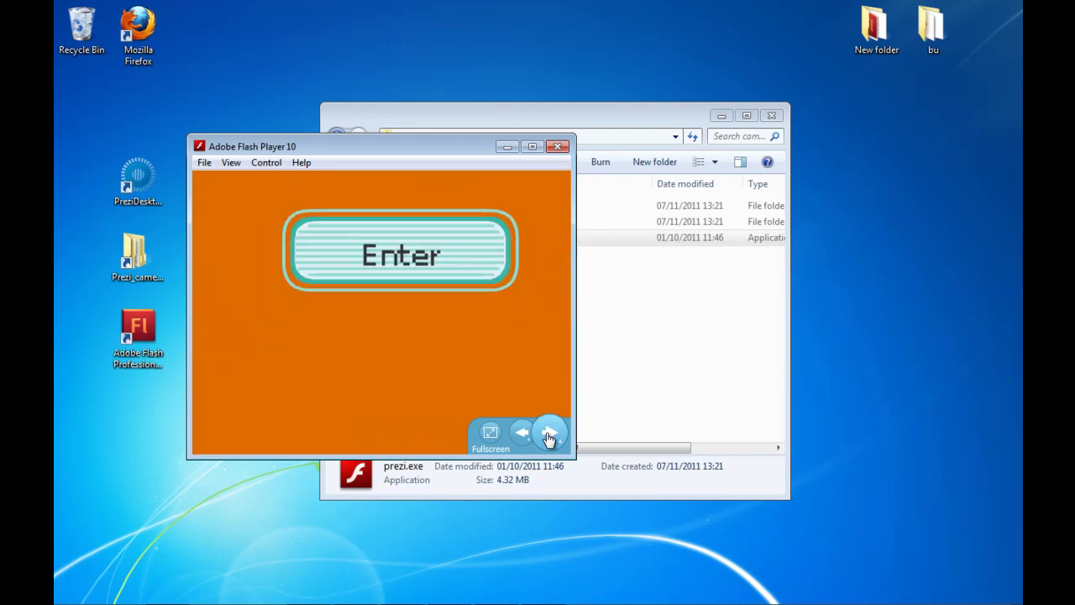
{"action": "left_click", "coordinate": [549, 435]}
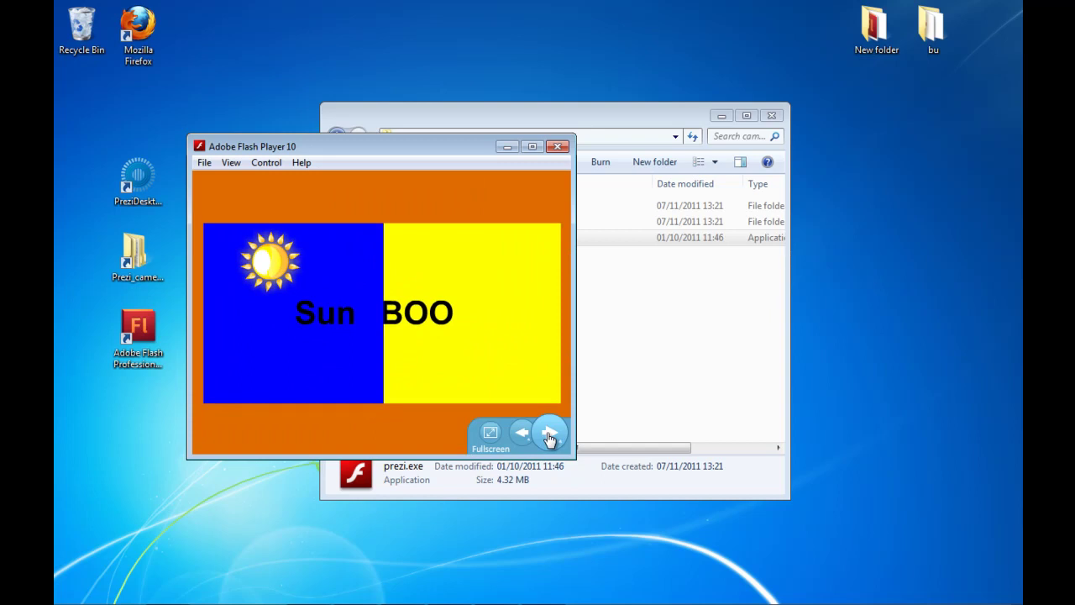
Step: Zoom into the starburst, step back to the full Sun BOO slide, and close Flash Player
{"action": "left_click", "coordinate": [549, 435]}
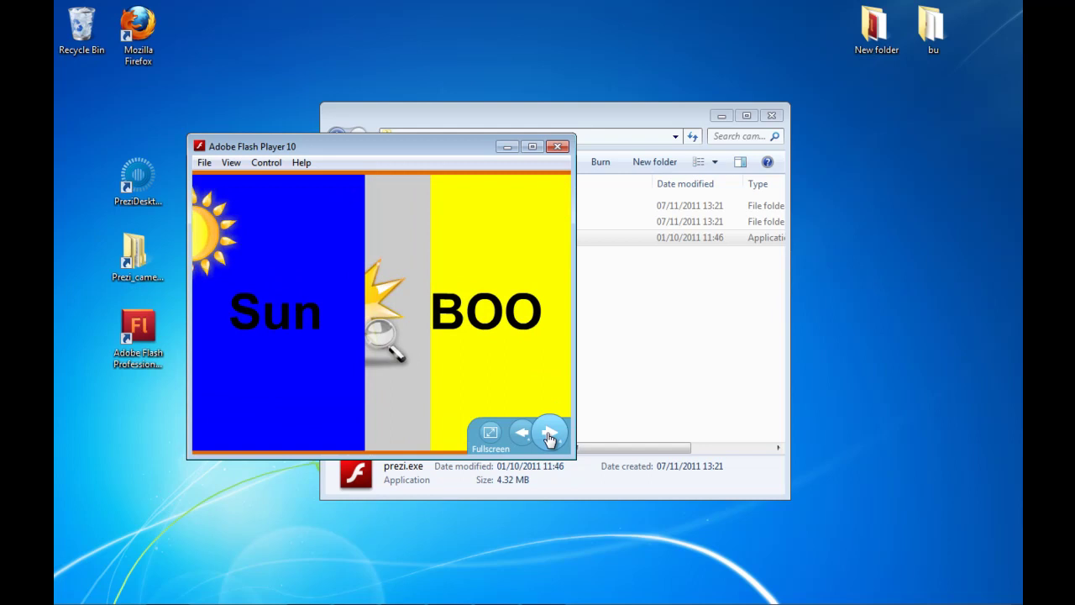
{"action": "left_click", "coordinate": [525, 433]}
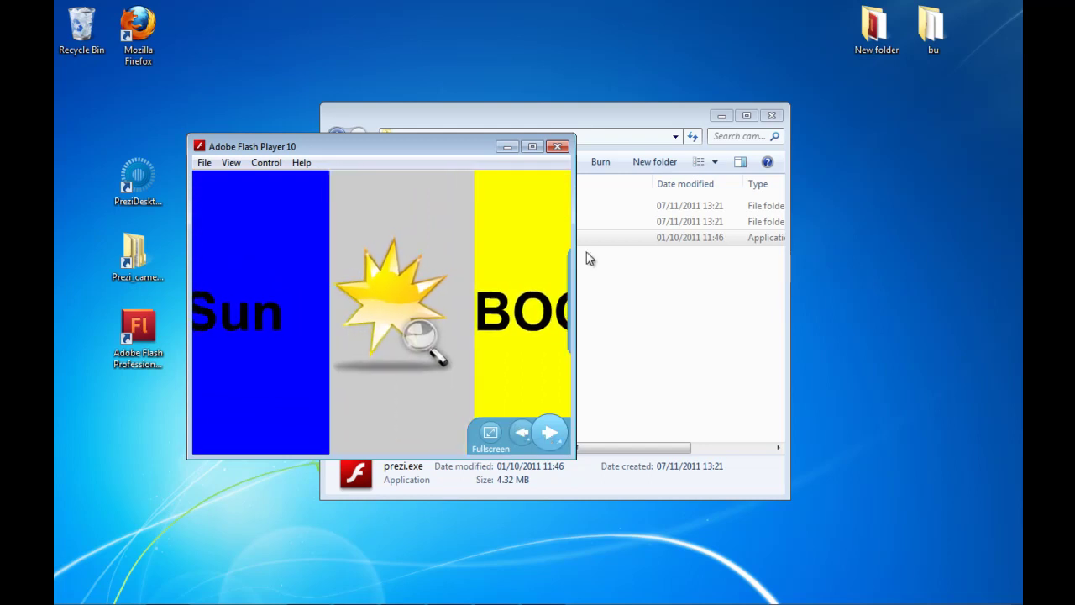
{"action": "left_click", "coordinate": [559, 149]}
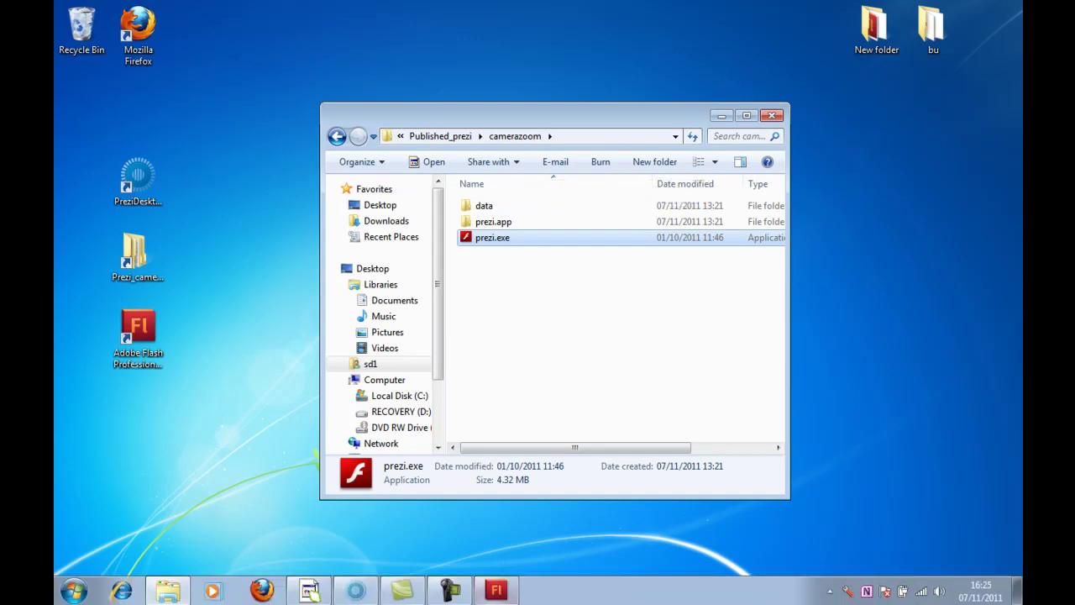
Step: Bring camerazoom.pez to the front, move its window up-left, and show its five-step path
{"action": "mouse_move", "coordinate": [484, 593]}
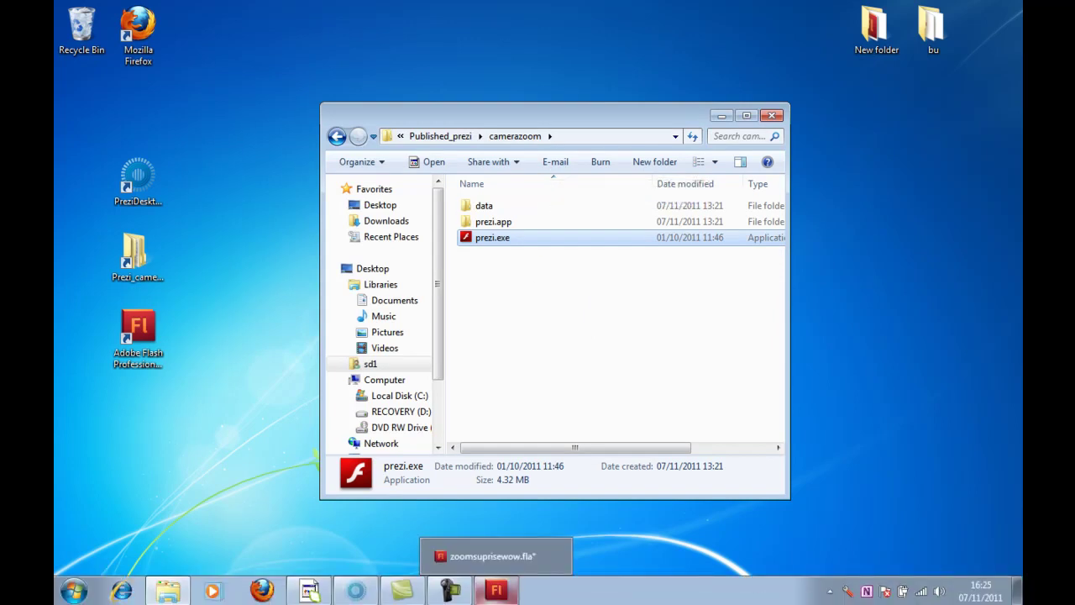
{"action": "left_click", "coordinate": [358, 592]}
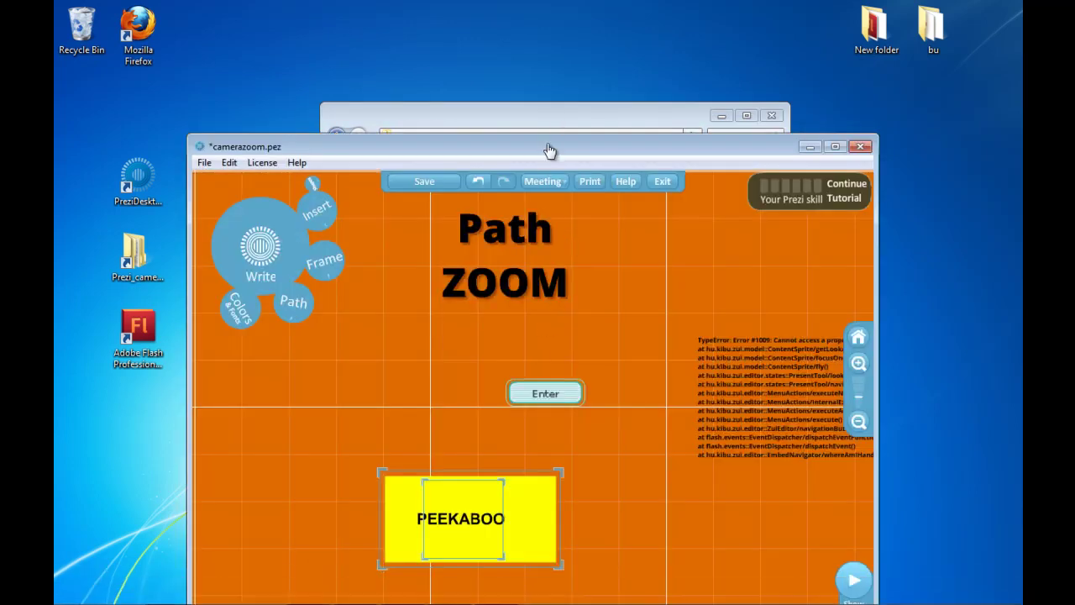
{"action": "left_click_drag", "start_coordinate": [549, 149], "coordinate": [502, 71]}
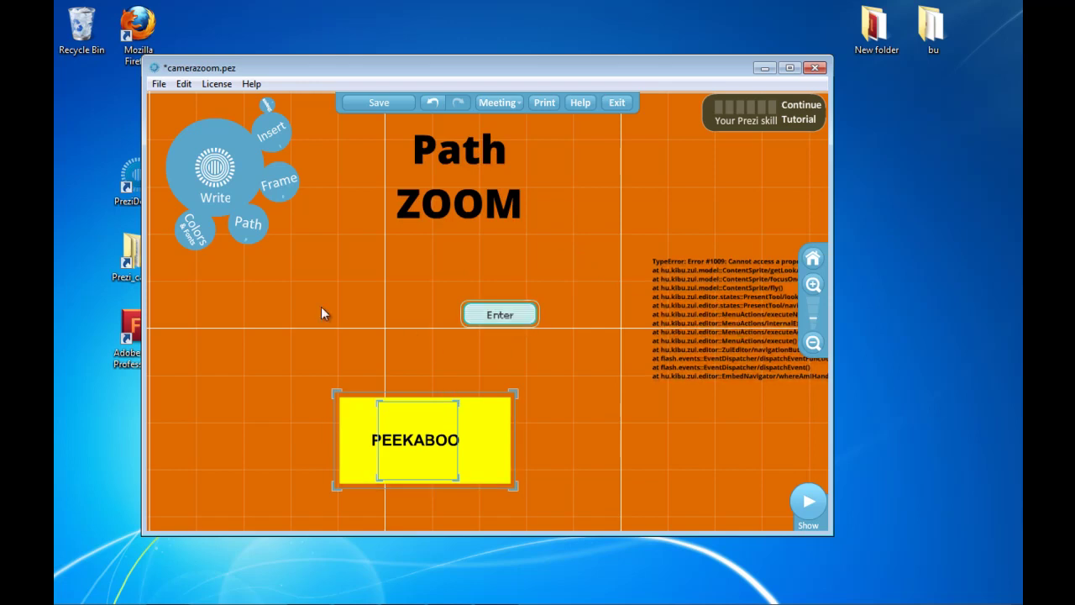
{"action": "left_click", "coordinate": [274, 134]}
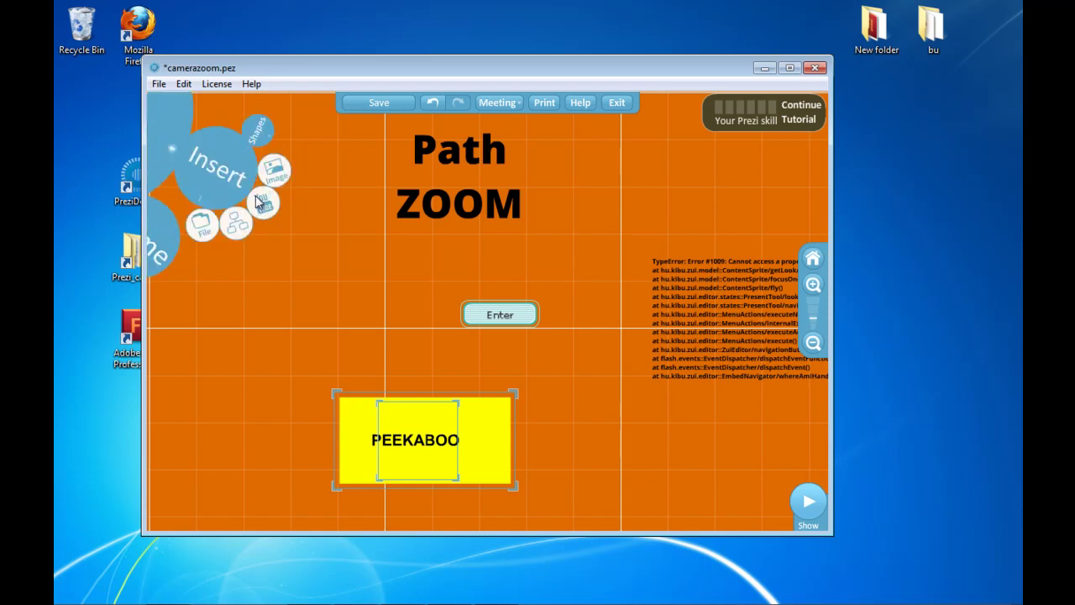
{"action": "left_click", "coordinate": [171, 130]}
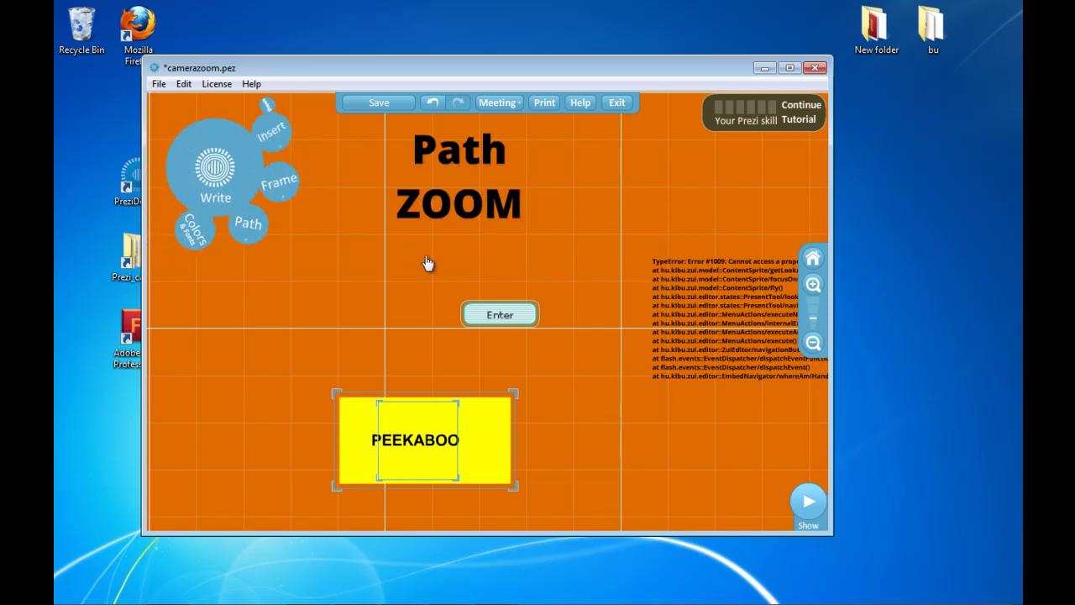
{"action": "left_click", "coordinate": [253, 234]}
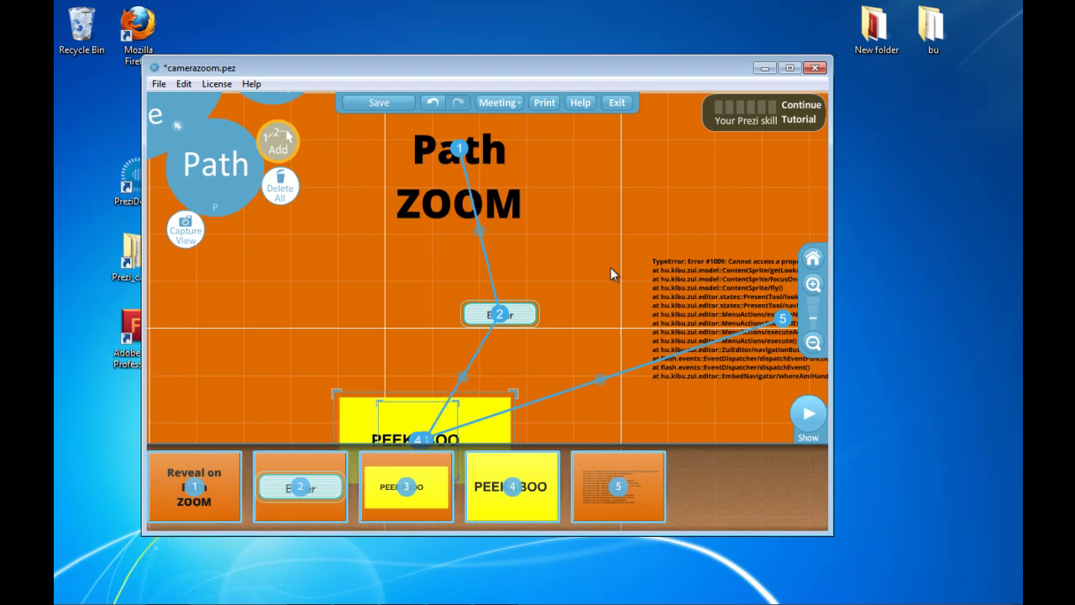
Step: Pan the canvas so the yellow PEEKABOO frame (path step 4) is centred
{"action": "left_click_drag", "start_coordinate": [612, 271], "coordinate": [620, 173]}
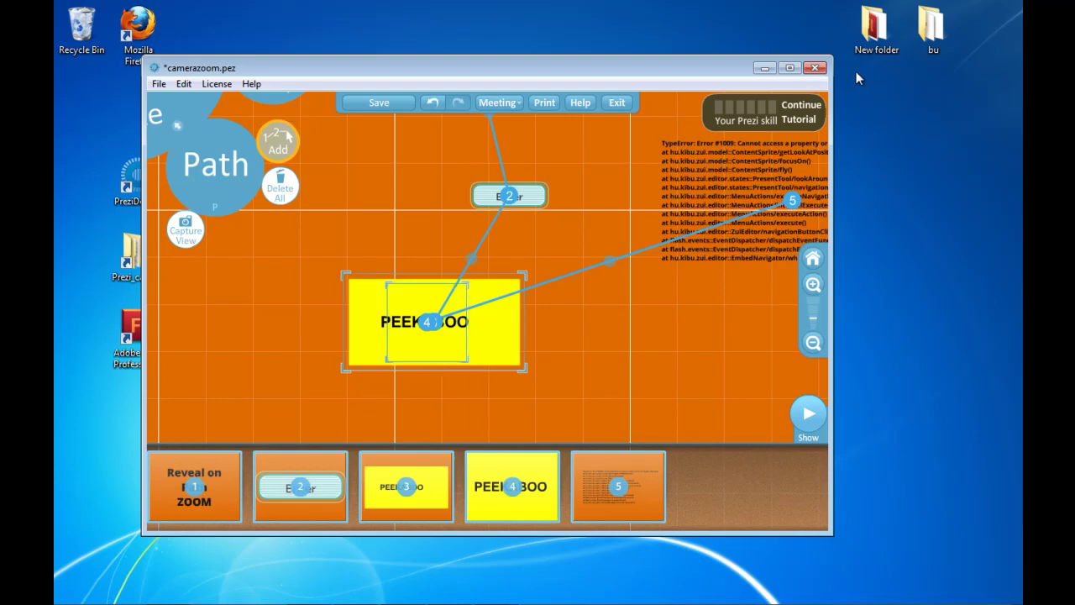
Step: Close Prezi, answer its save prompt, and go up to the Prezi_camerazoom folder in Explorer
{"action": "left_click", "coordinate": [815, 67]}
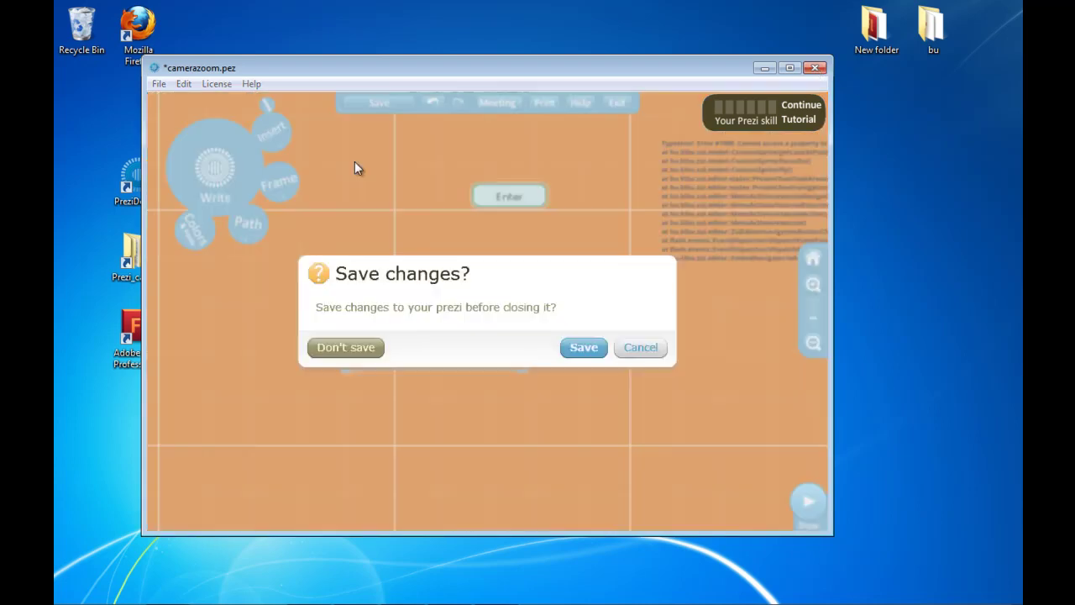
{"action": "left_click", "coordinate": [615, 347]}
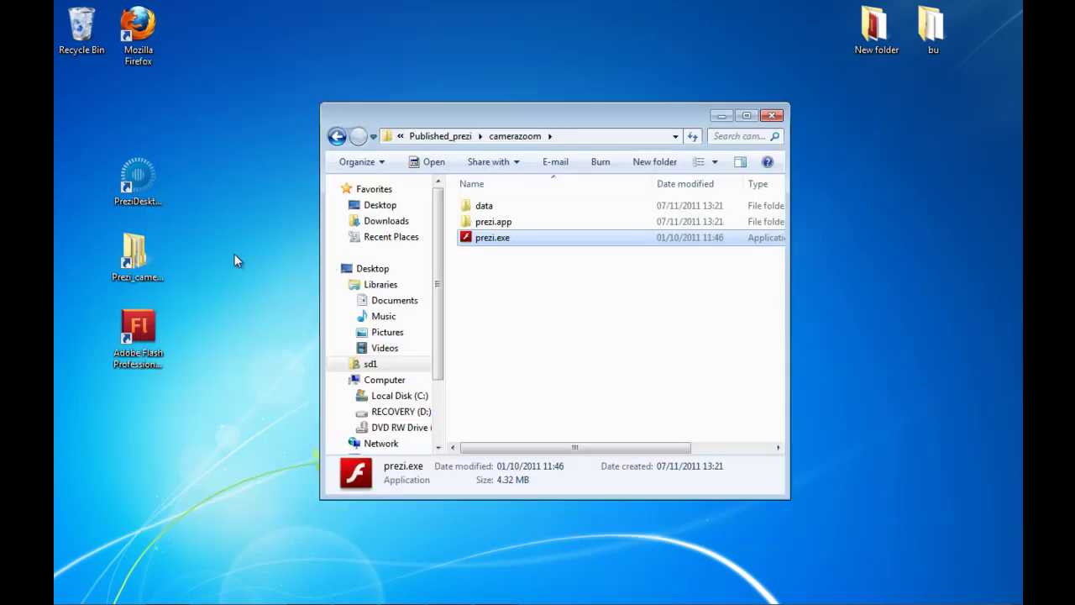
{"action": "left_click", "coordinate": [449, 137]}
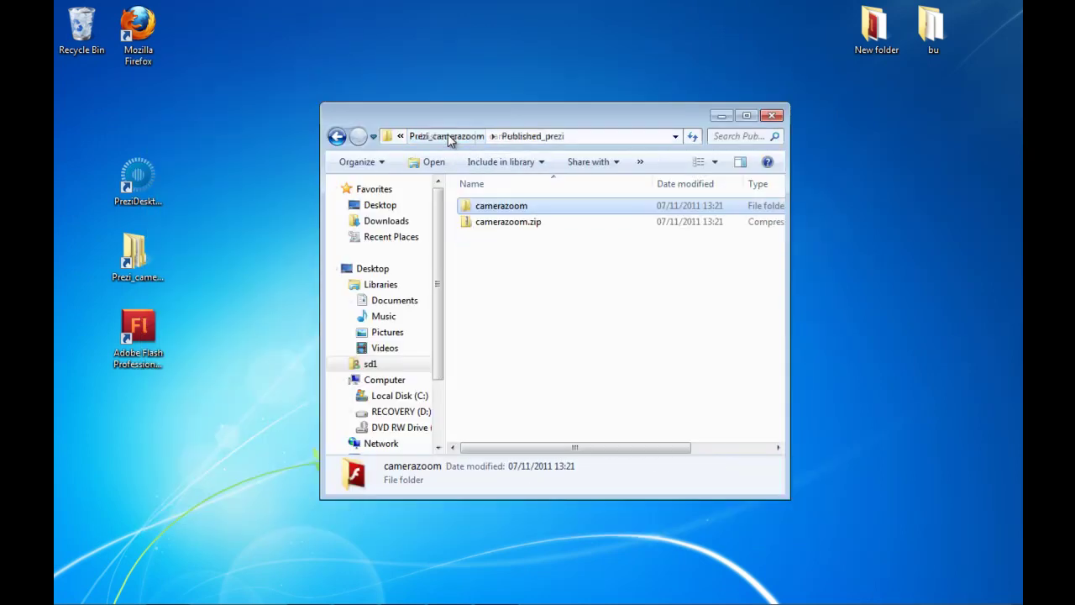
{"action": "left_click", "coordinate": [462, 136]}
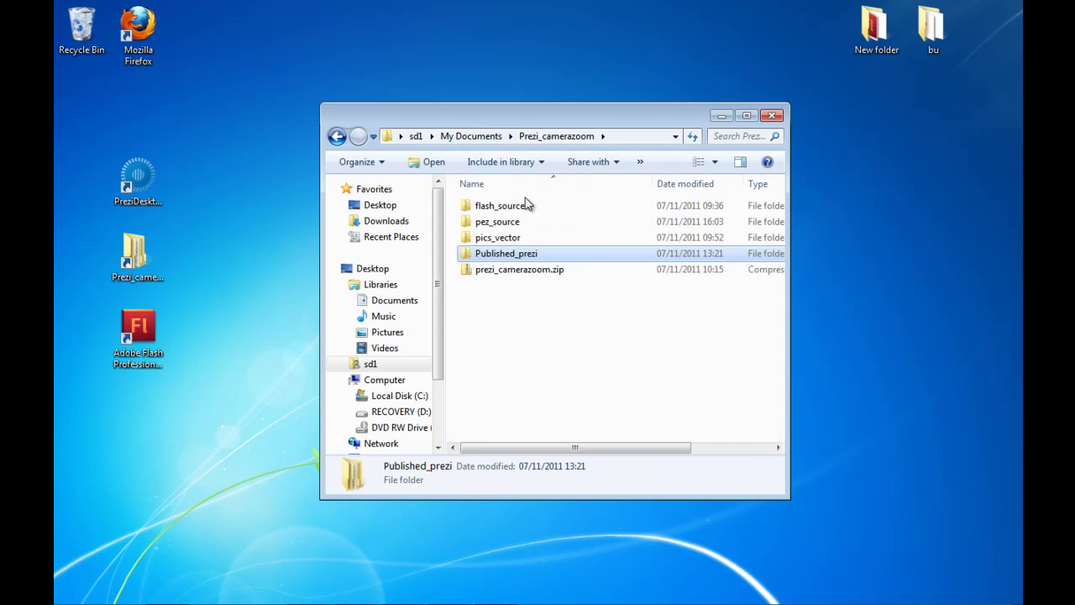